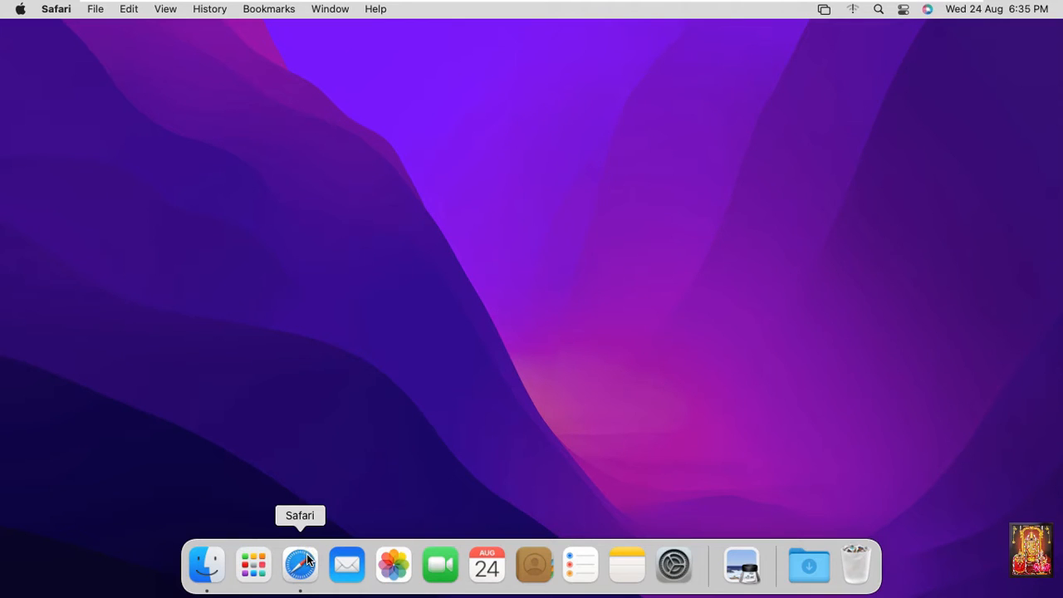
Load google.com in Safari and pick the 'download anydesk for mac' search suggestion.
{"action": "left_click", "coordinate": [307, 561]}
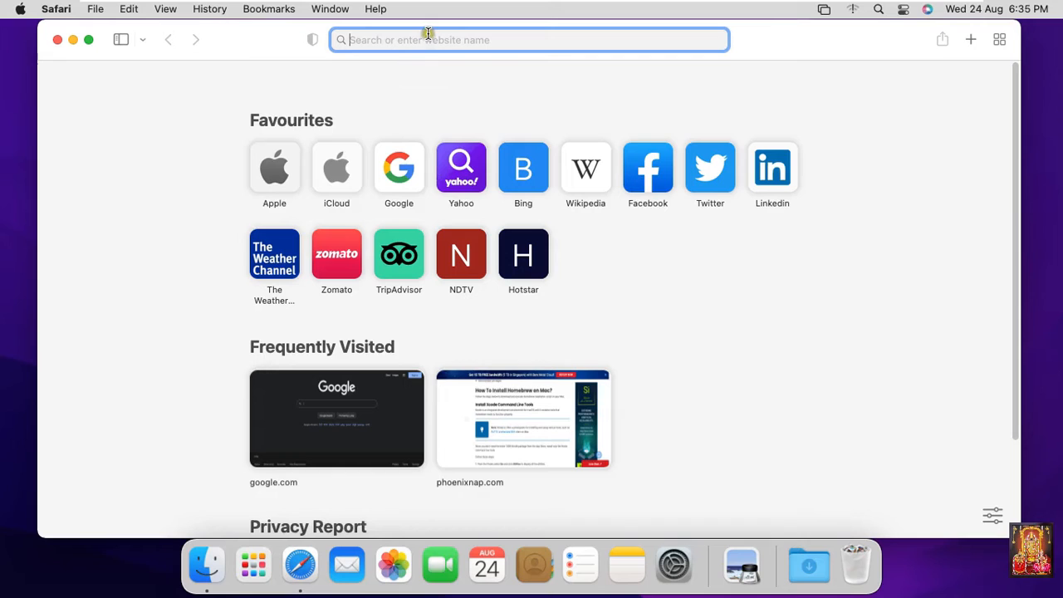
{"action": "type", "text": "goog"}
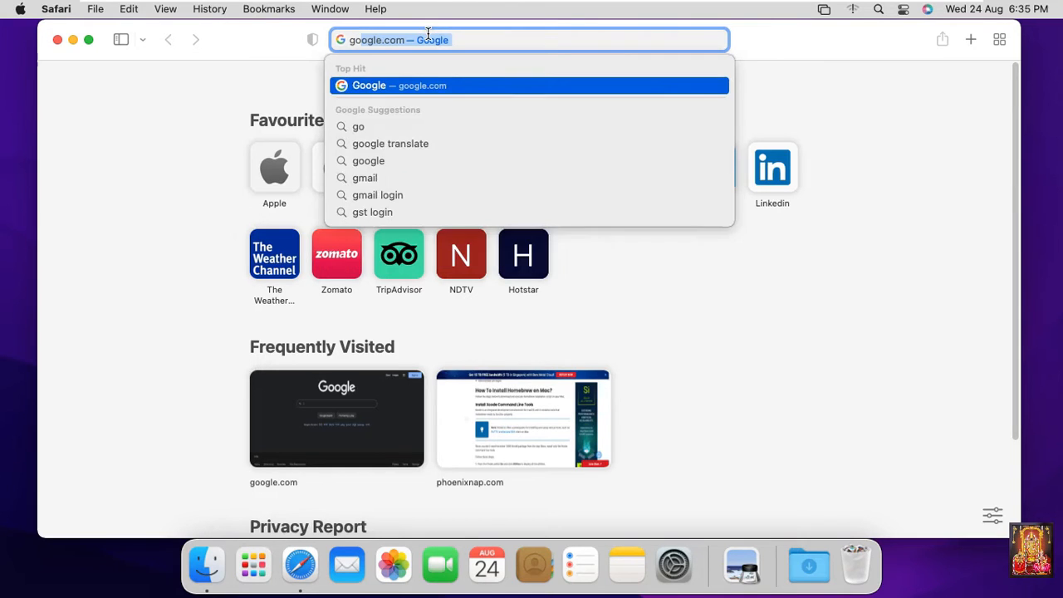
{"action": "type", "text": "le.co"}
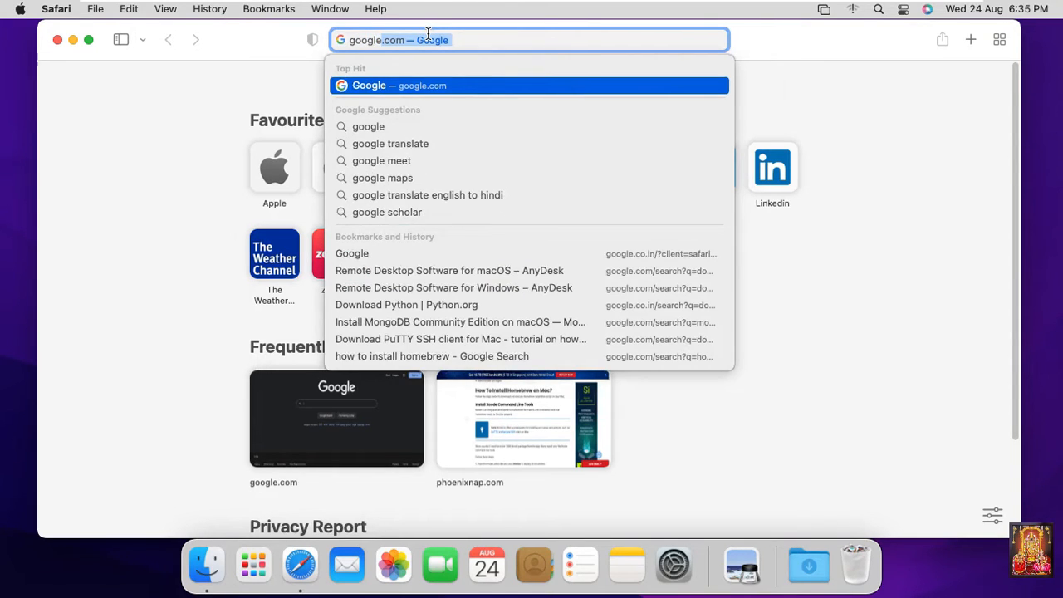
{"action": "type", "text": "m"}
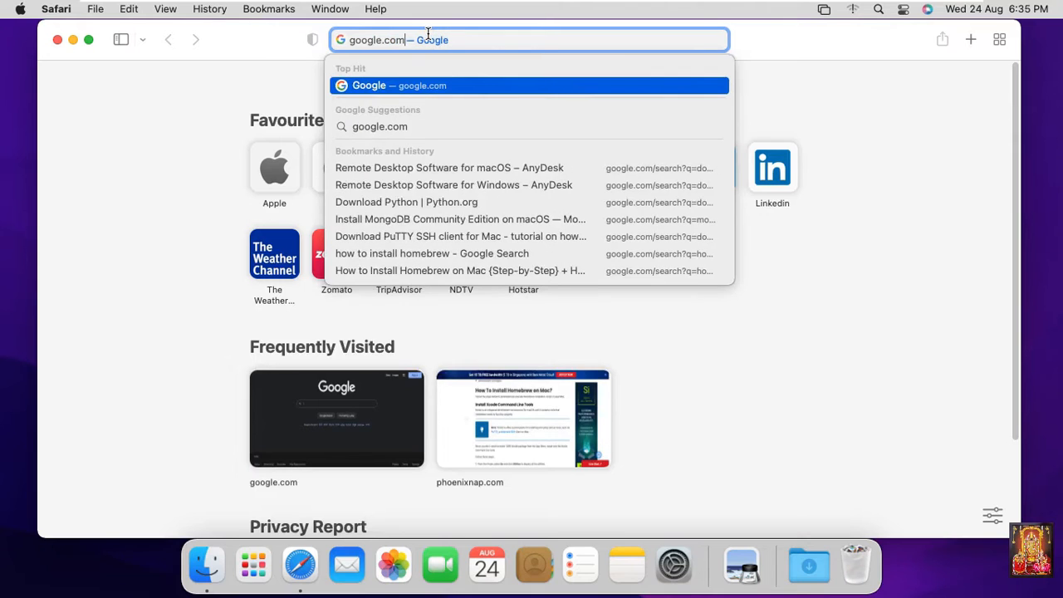
{"action": "key", "text": "Return"}
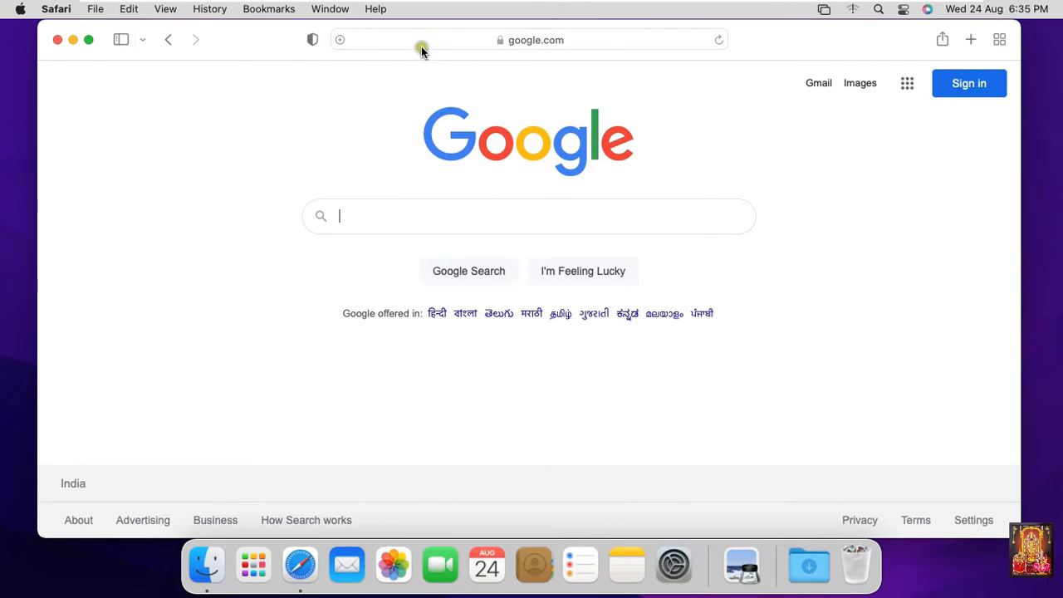
{"action": "type", "text": "do"}
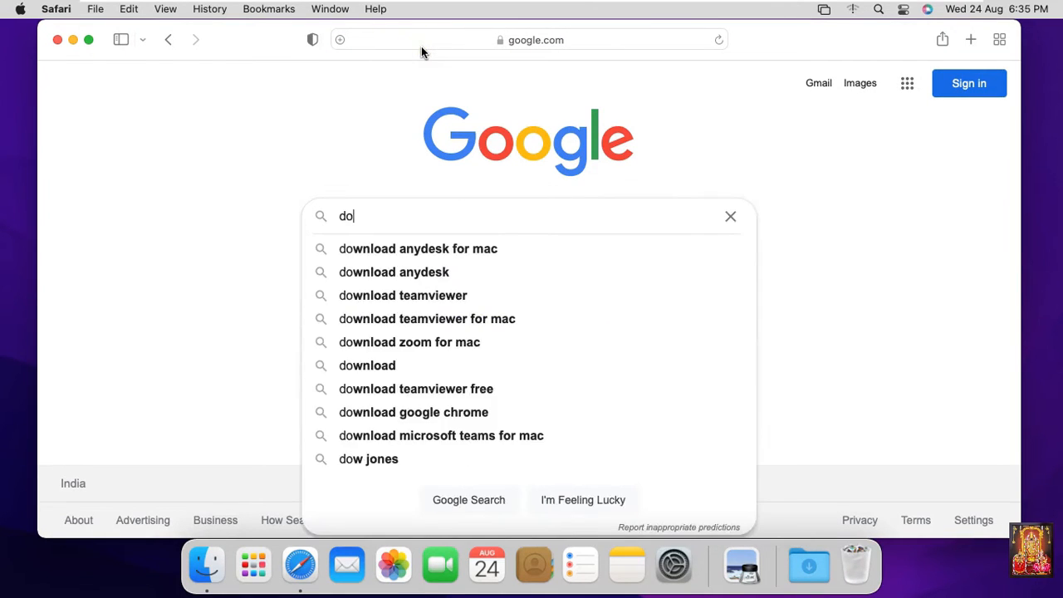
{"action": "type", "text": "wnlo"}
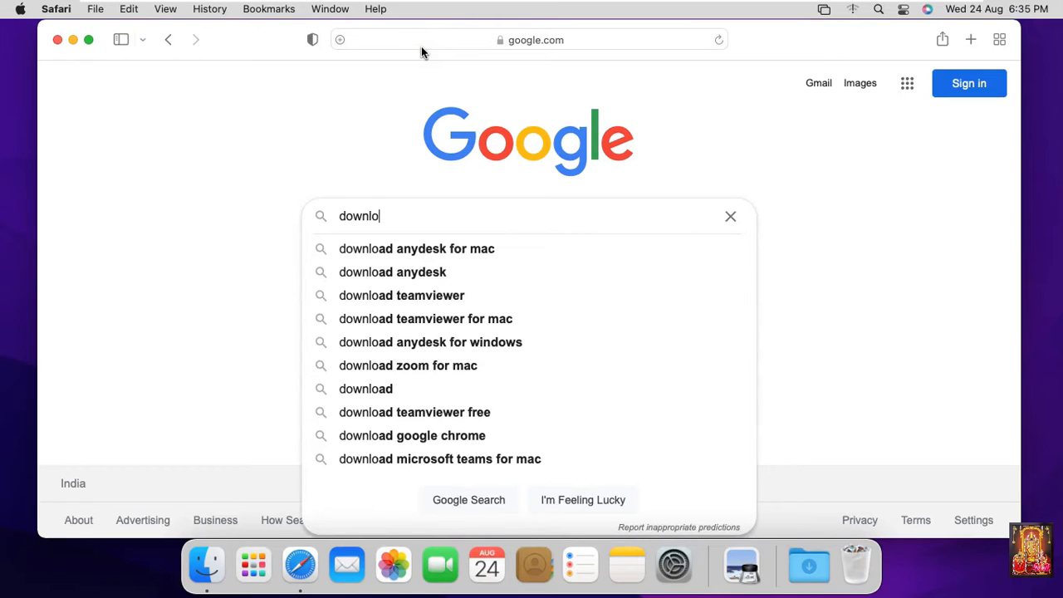
{"action": "type", "text": "ad an"}
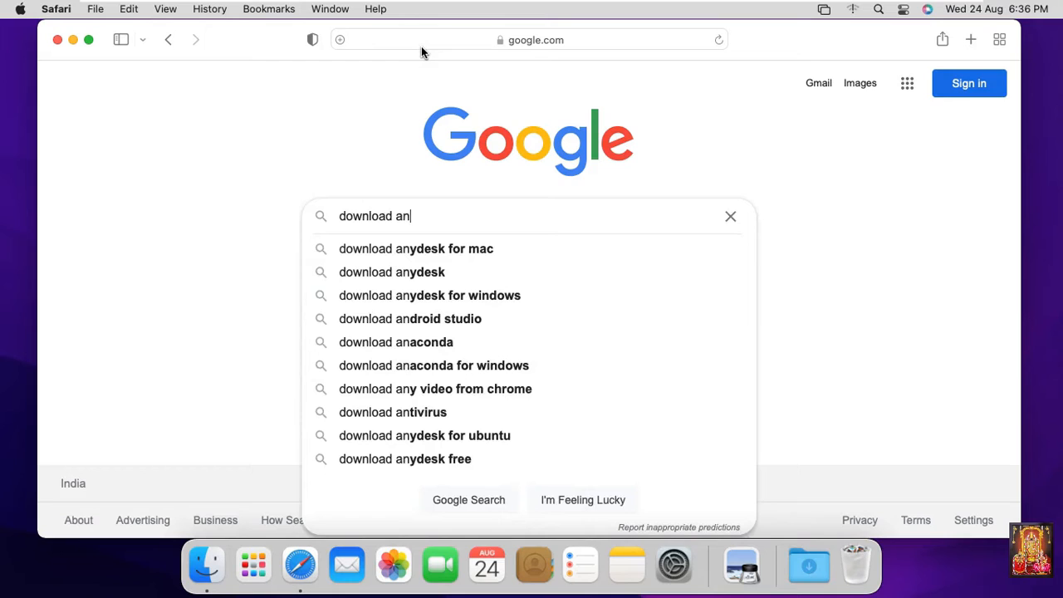
{"action": "left_click", "coordinate": [450, 249]}
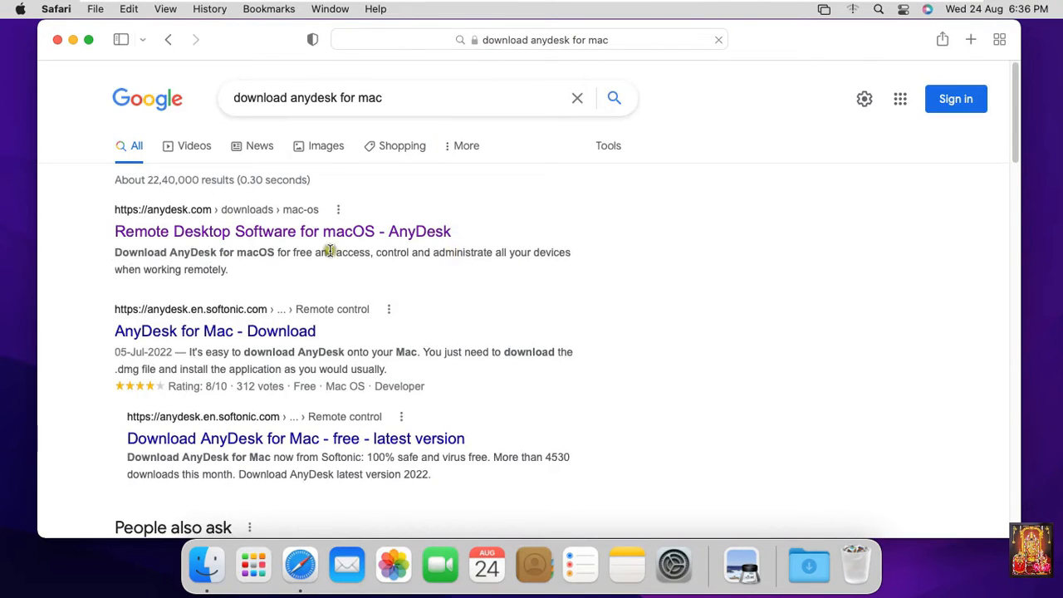
Download the 10.5 MB anydesk.dmg from anydesk.com, then close the Safari window.
{"action": "left_click", "coordinate": [180, 233]}
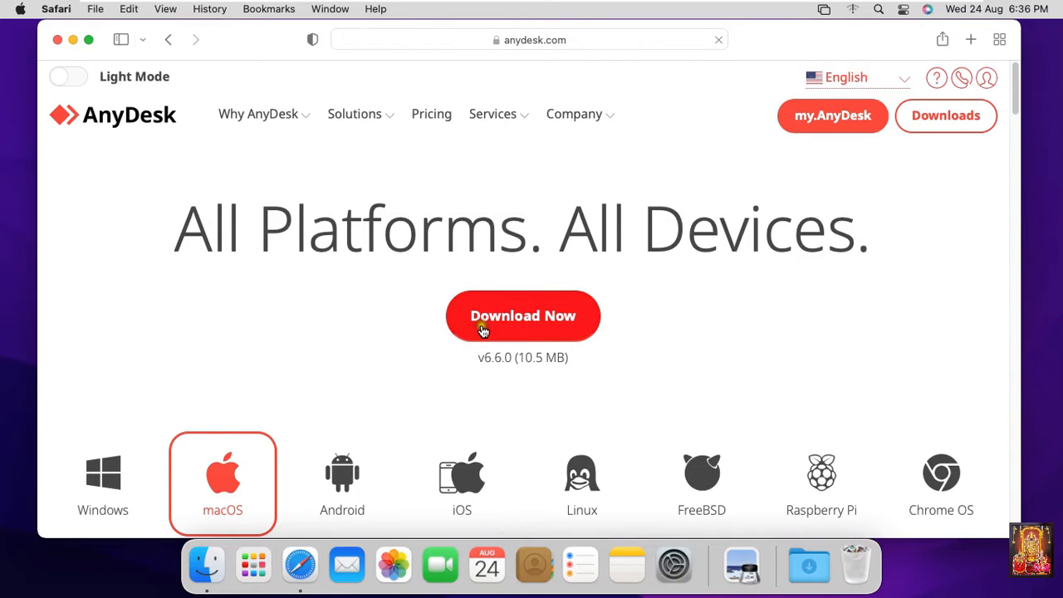
{"action": "left_click", "coordinate": [525, 322]}
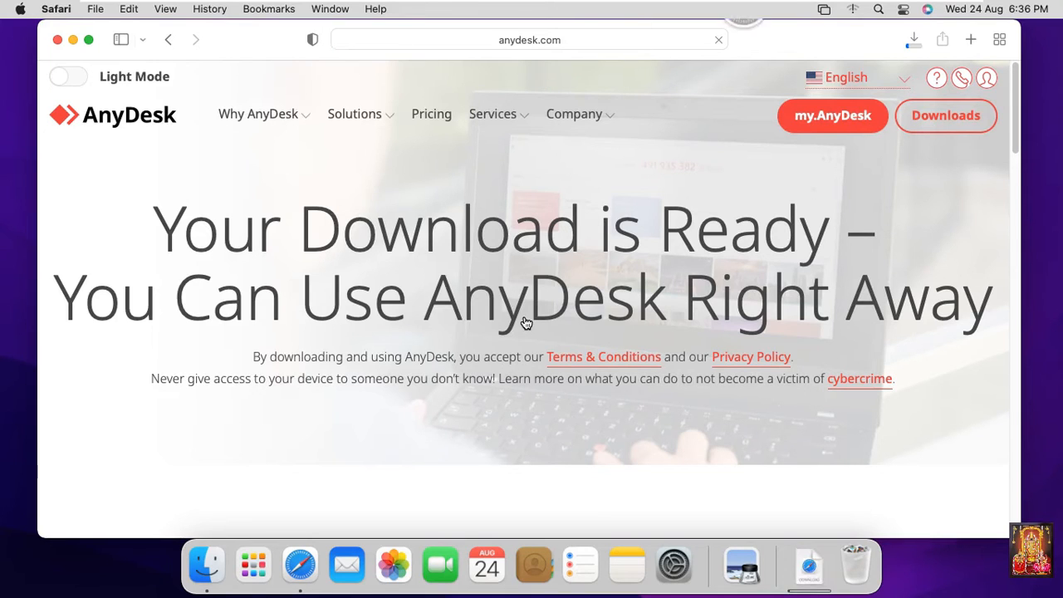
{"action": "left_click", "coordinate": [916, 44]}
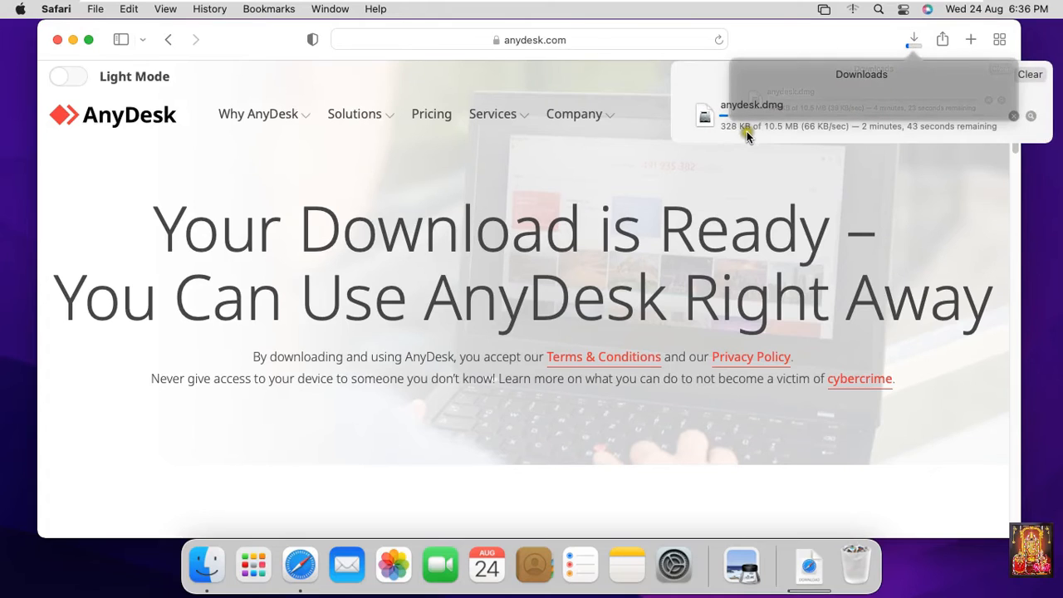
{"action": "left_click", "coordinate": [841, 140]}
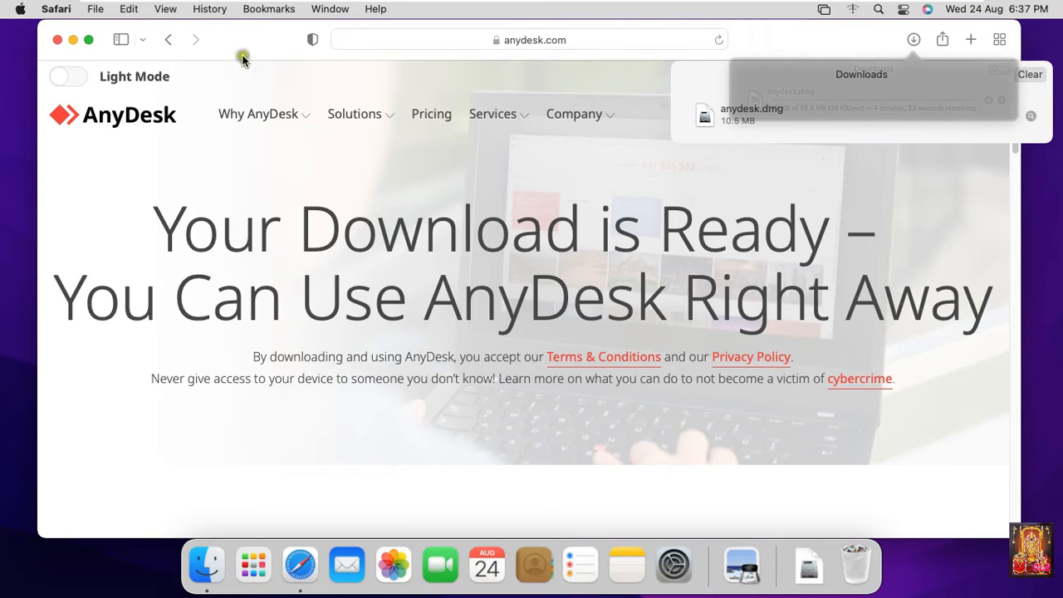
{"action": "left_click", "coordinate": [56, 41]}
{"action": "left_click", "coordinate": [57, 39]}
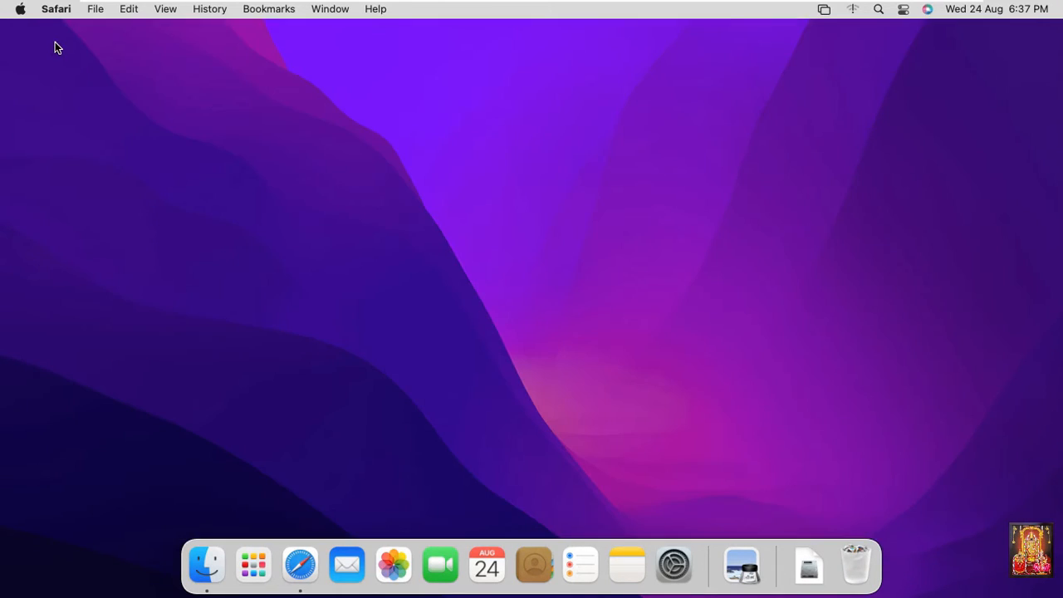
Mount anydesk.dmg from the Downloads folder with DiskImageMounter.
{"action": "left_click", "coordinate": [211, 568]}
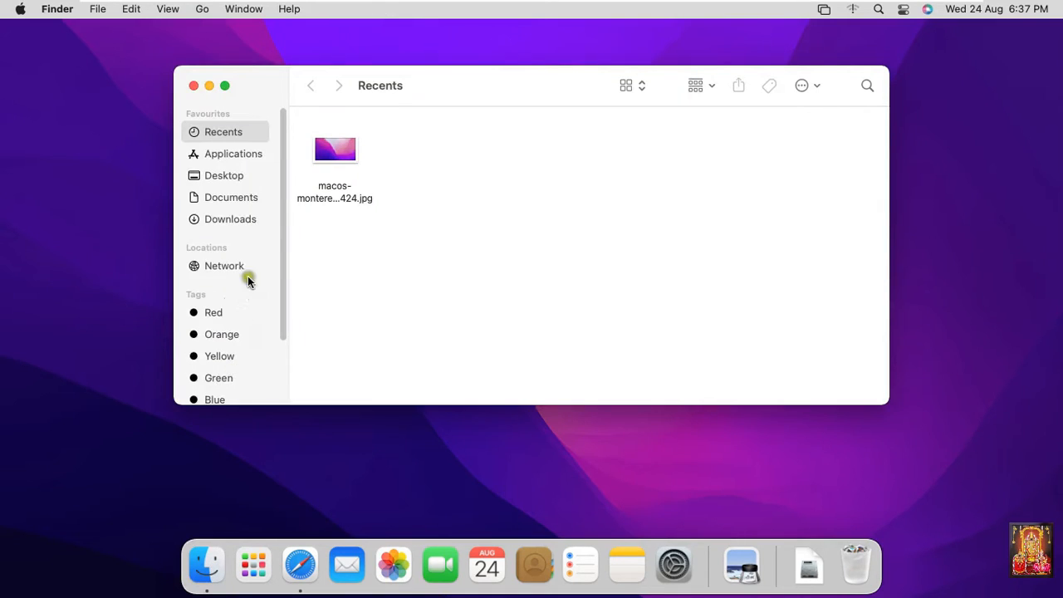
{"action": "left_click", "coordinate": [236, 220]}
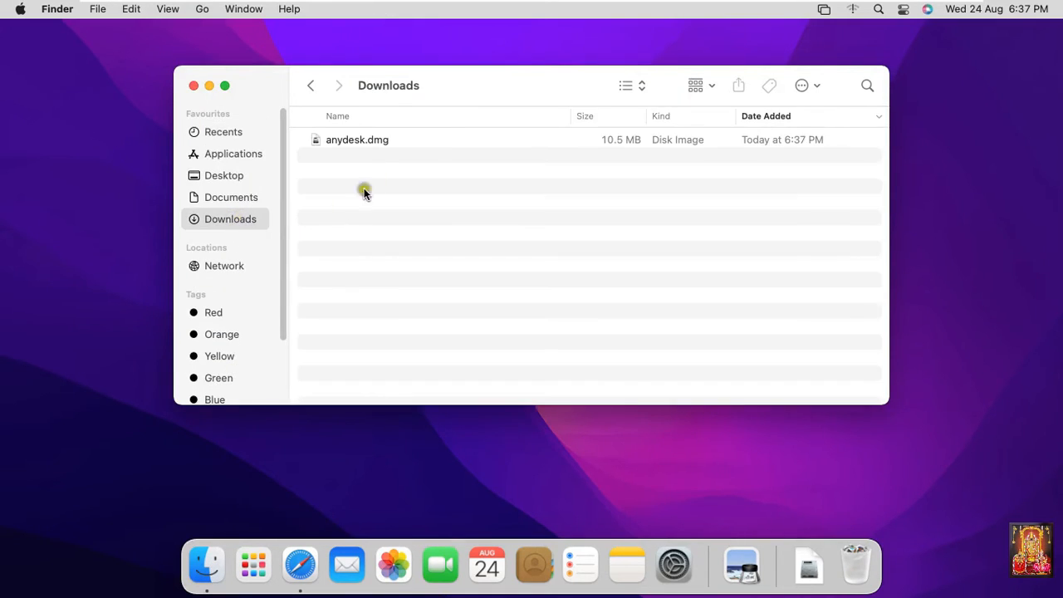
{"action": "left_click", "coordinate": [379, 143]}
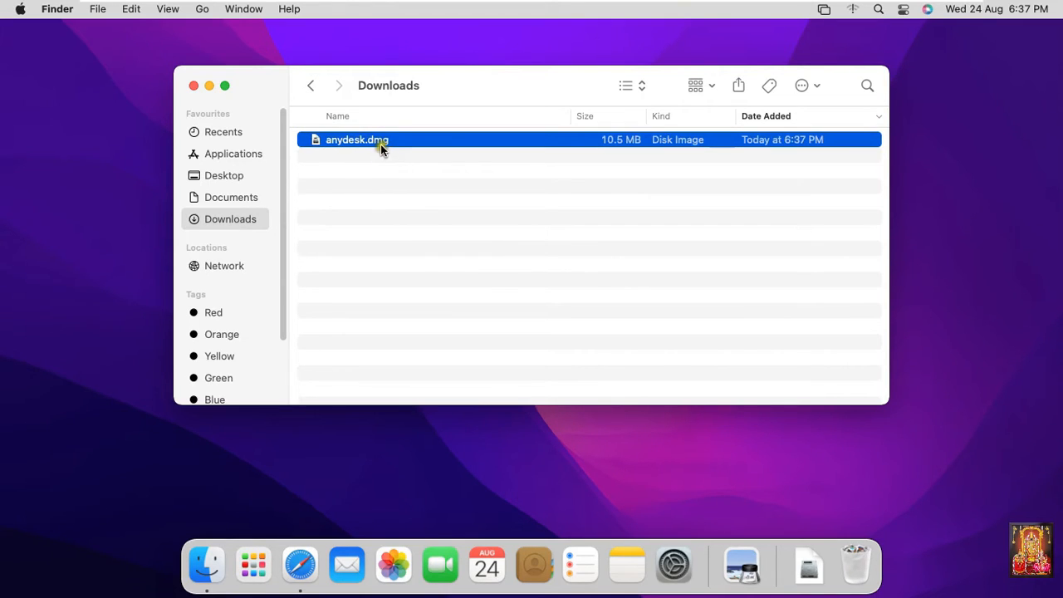
{"action": "right_click", "coordinate": [383, 138]}
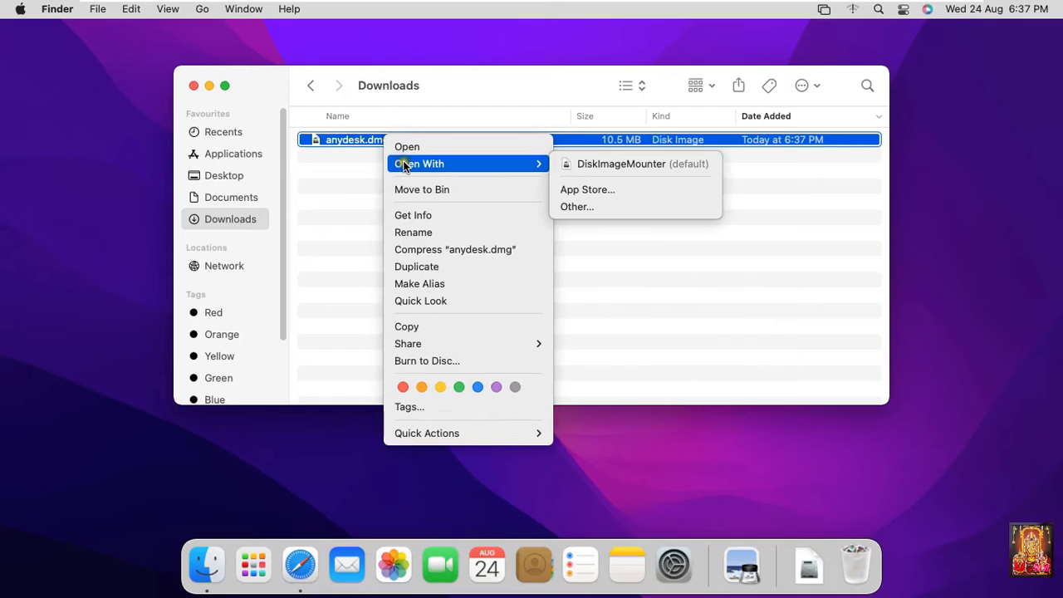
{"action": "mouse_move", "coordinate": [512, 162]}
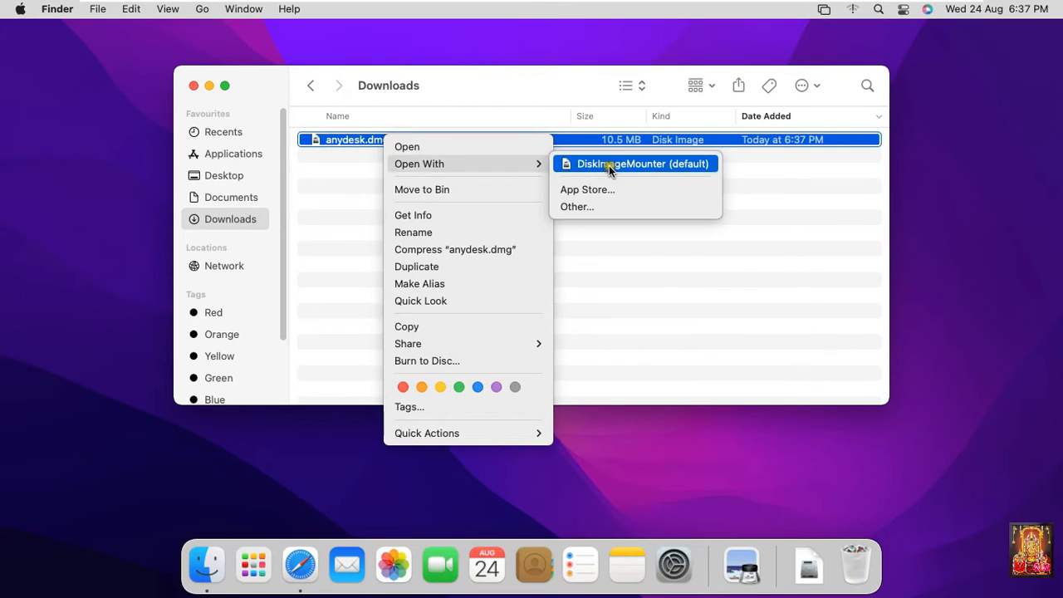
{"action": "left_click", "coordinate": [637, 163]}
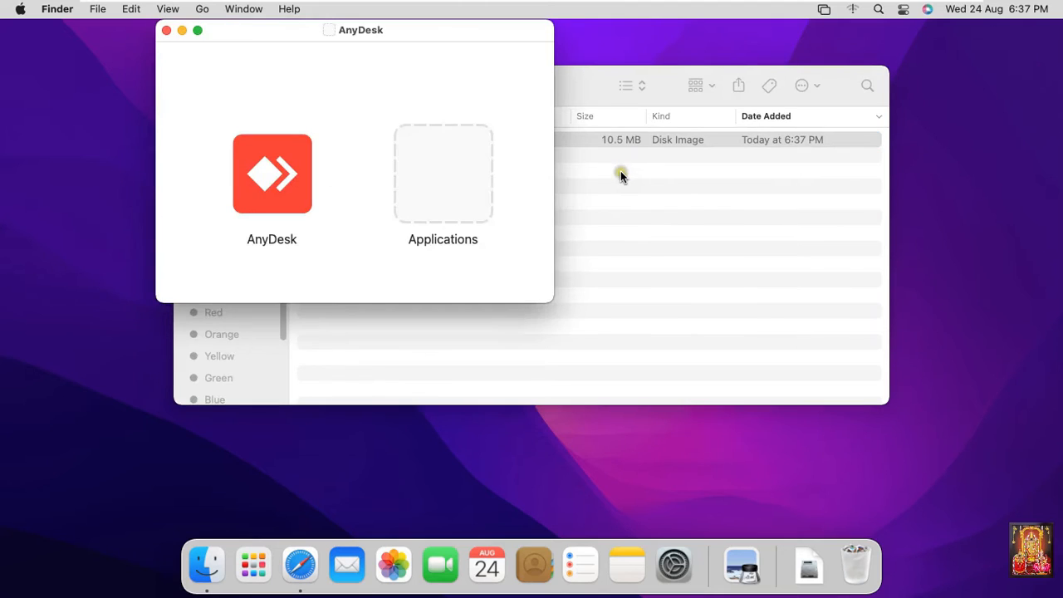
Drag AnyDesk into Applications and close both Finder windows.
{"action": "left_click", "coordinate": [268, 189]}
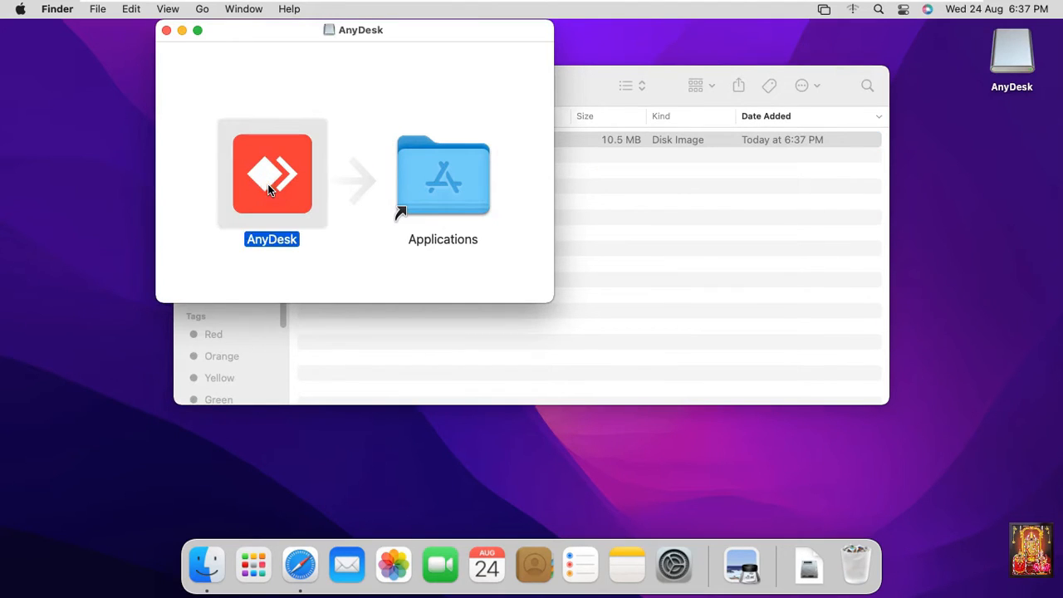
{"action": "left_click_drag", "start_coordinate": [268, 189], "coordinate": [446, 184]}
{"action": "left_click", "coordinate": [165, 30]}
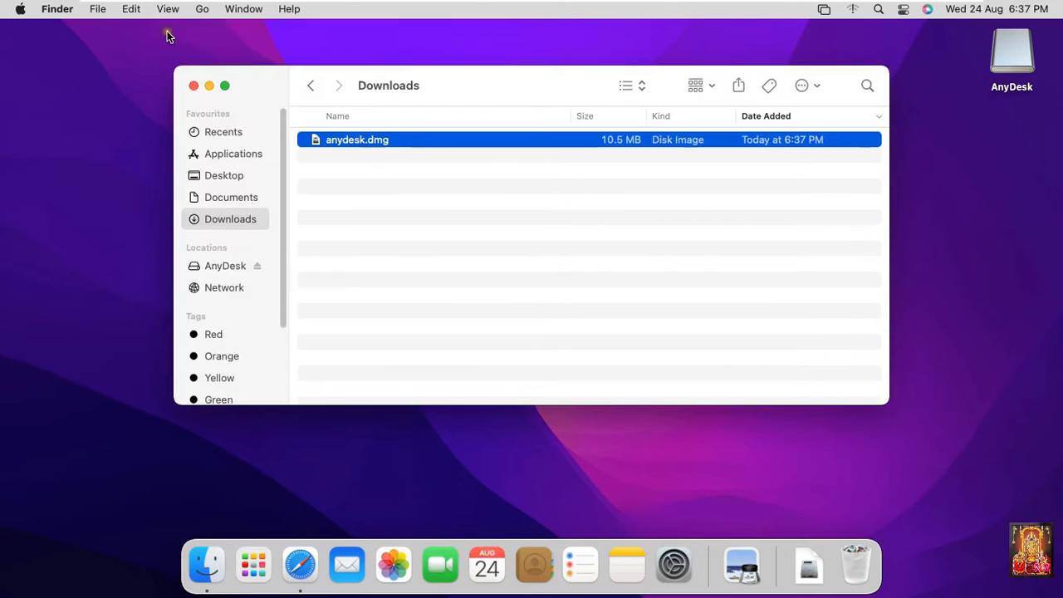
{"action": "left_click", "coordinate": [194, 86]}
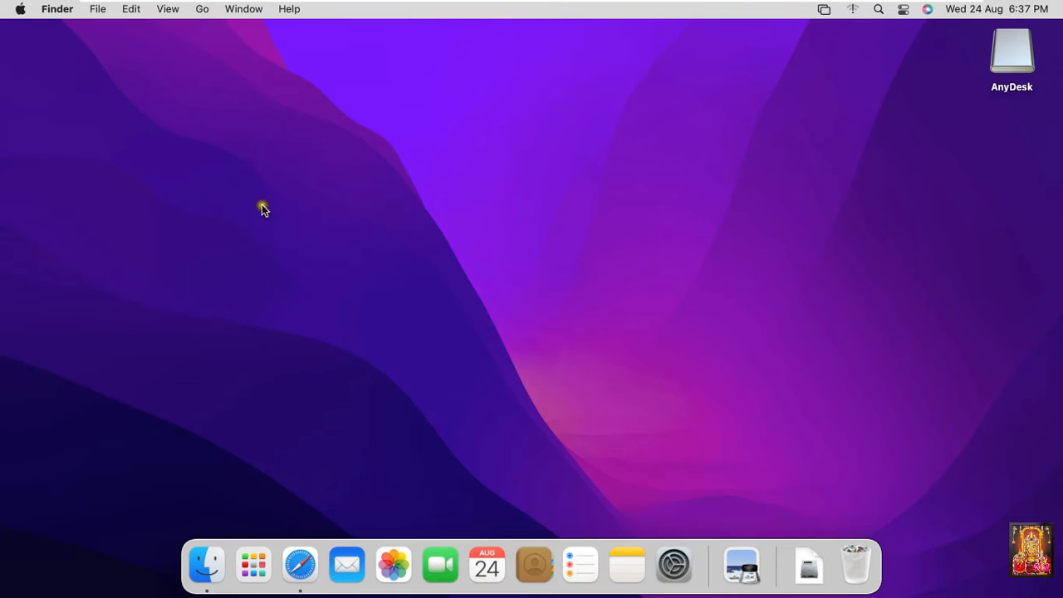
Launch AnyDesk from Launchpad and approve opening the internet-downloaded app.
{"action": "left_click", "coordinate": [256, 565]}
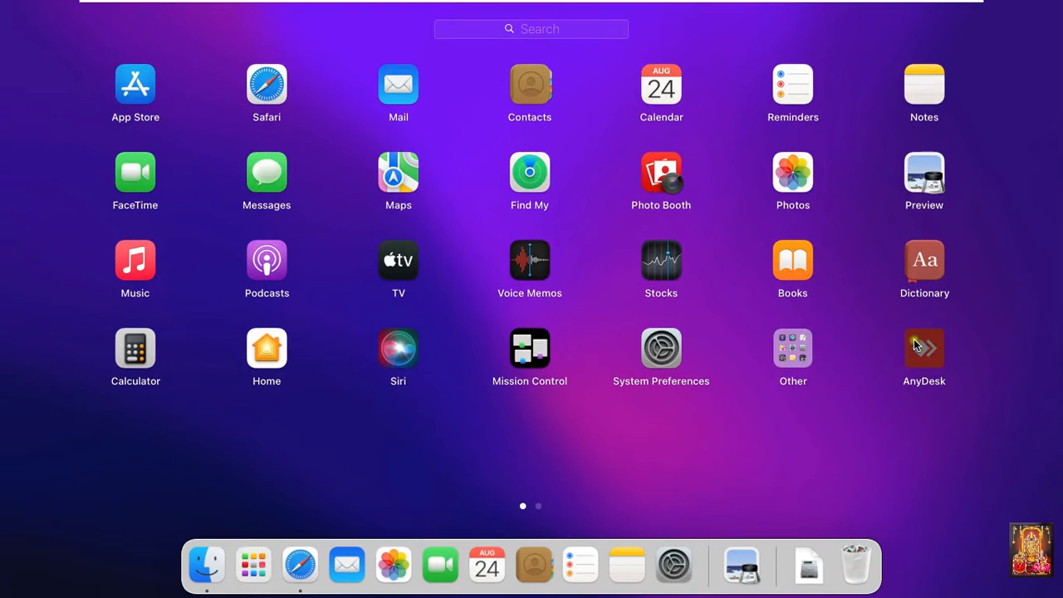
{"action": "left_click", "coordinate": [929, 380]}
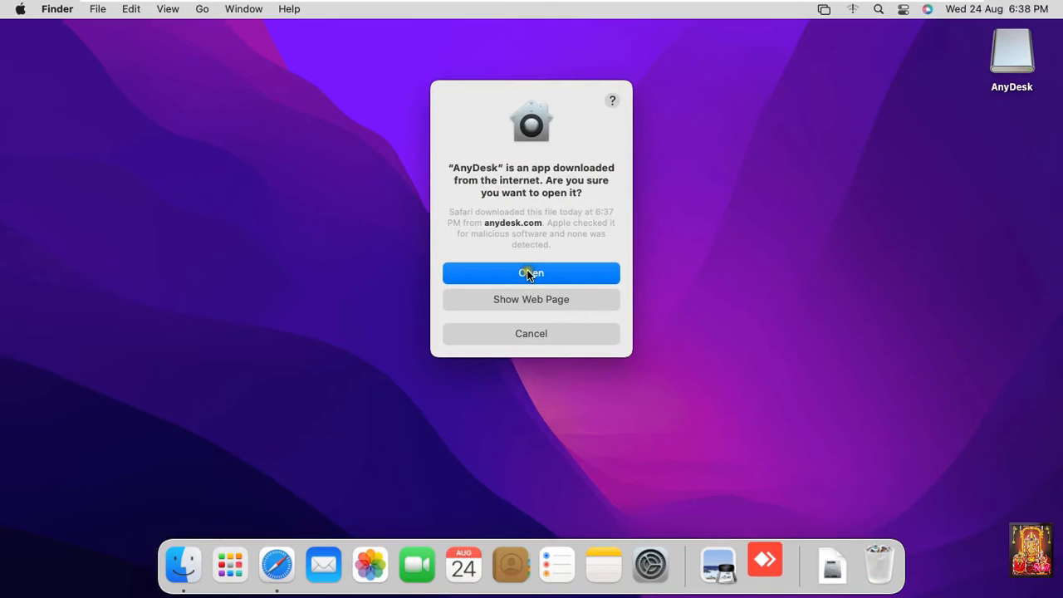
{"action": "left_click", "coordinate": [526, 272]}
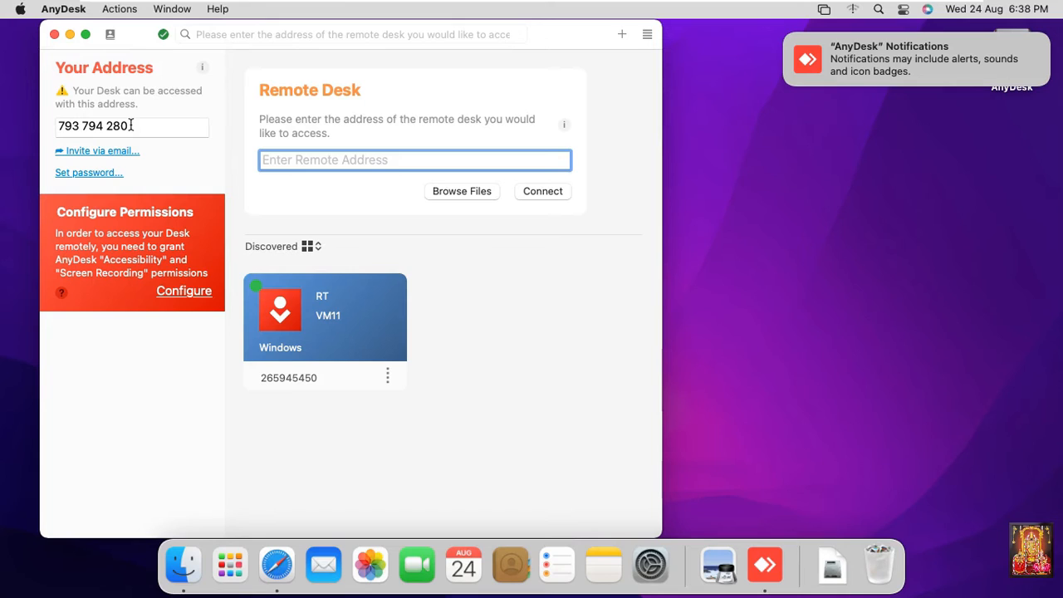
Select this Mac's AnyDesk address and start configuring AnyDesk's permissions.
{"action": "triple_click", "coordinate": [130, 125]}
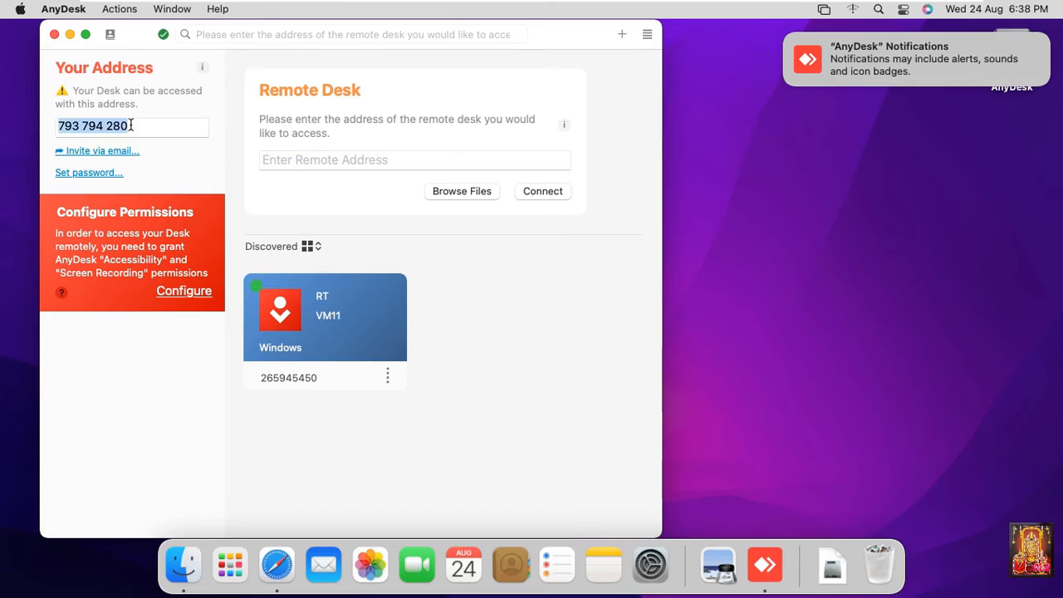
{"action": "left_click", "coordinate": [177, 296]}
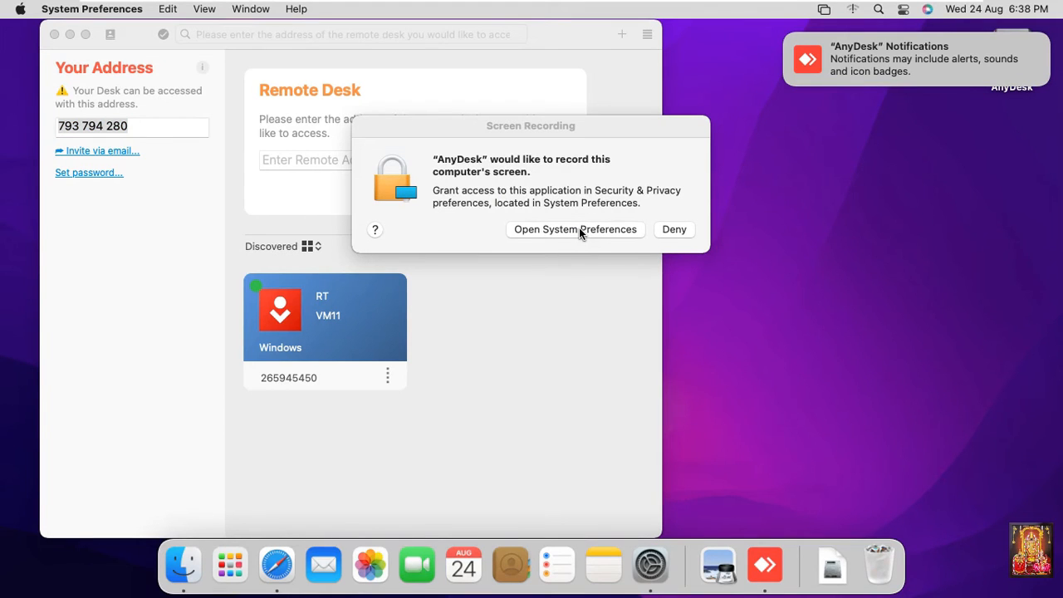
Unlock Security & Privacy with the admin password, allow AnyDesk screen recording, defer restart, and relock.
{"action": "left_click", "coordinate": [579, 229]}
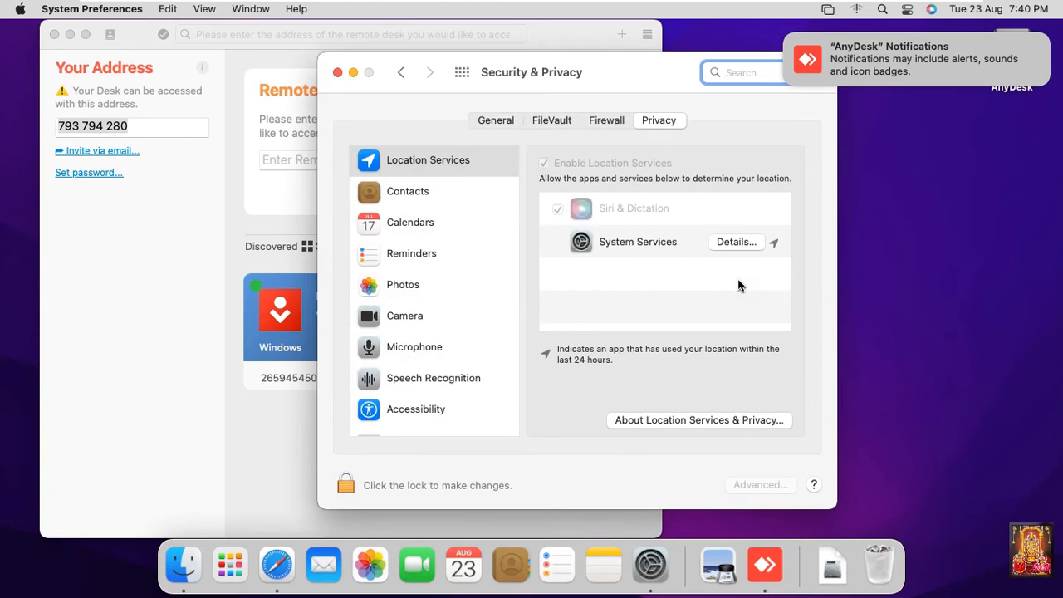
{"action": "left_click", "coordinate": [343, 488]}
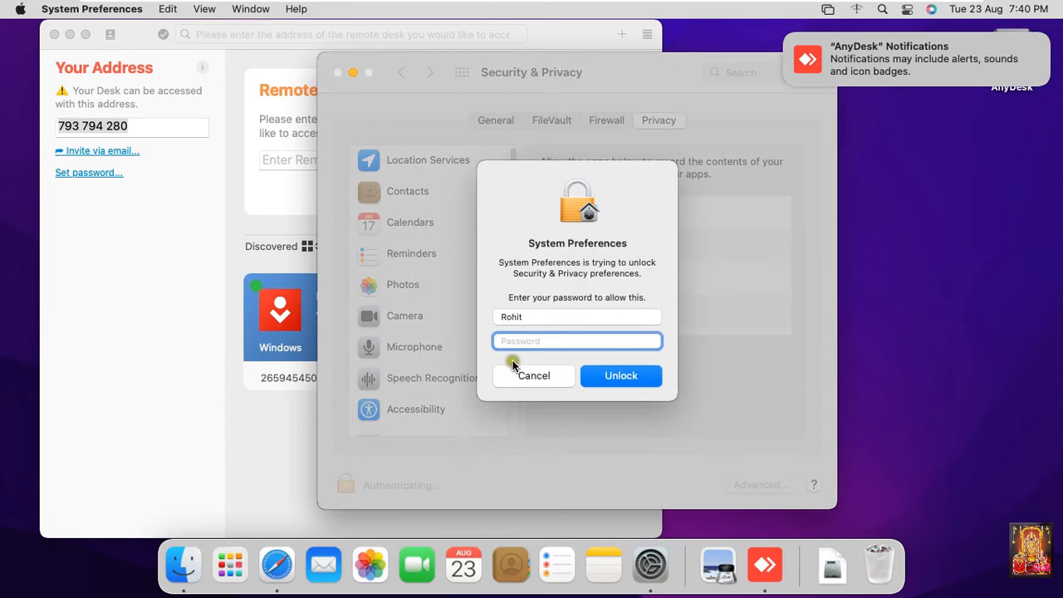
{"action": "type", "text": "•••••••"}
{"action": "left_click", "coordinate": [640, 378]}
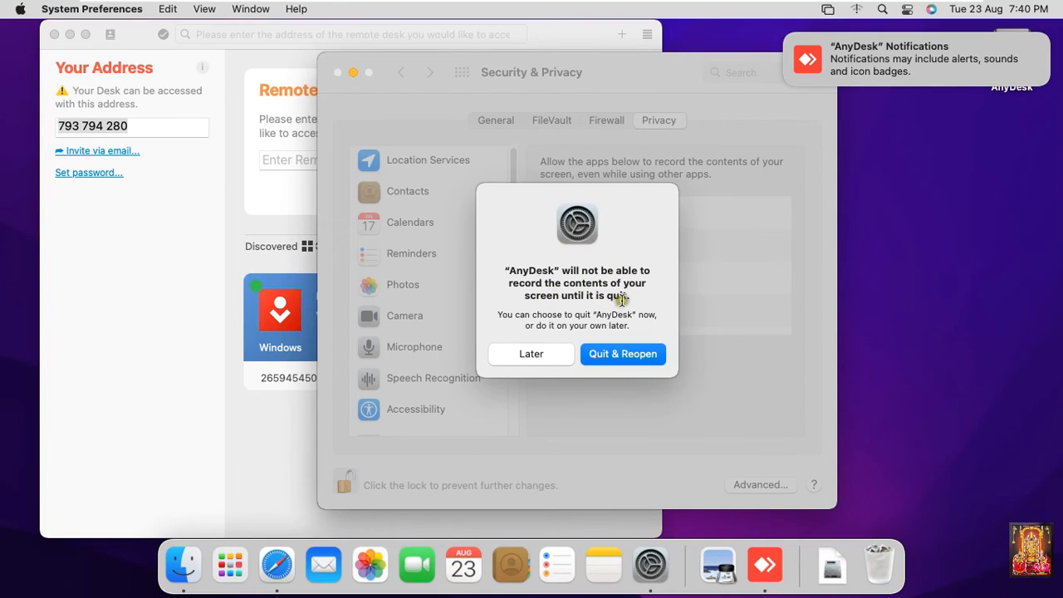
{"action": "left_click", "coordinate": [541, 358]}
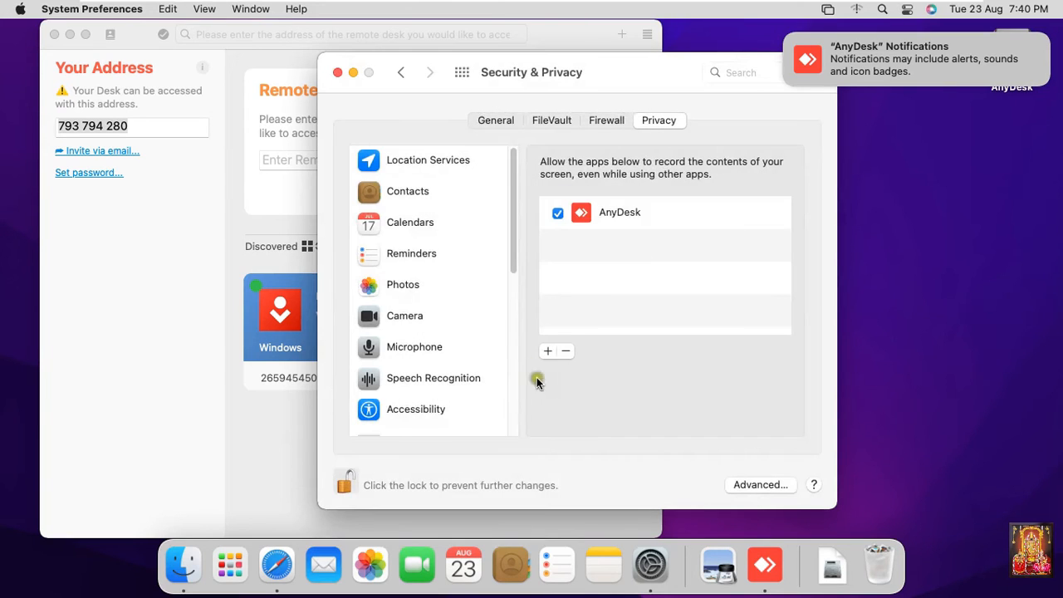
{"action": "left_click", "coordinate": [344, 487]}
{"action": "left_click", "coordinate": [343, 486]}
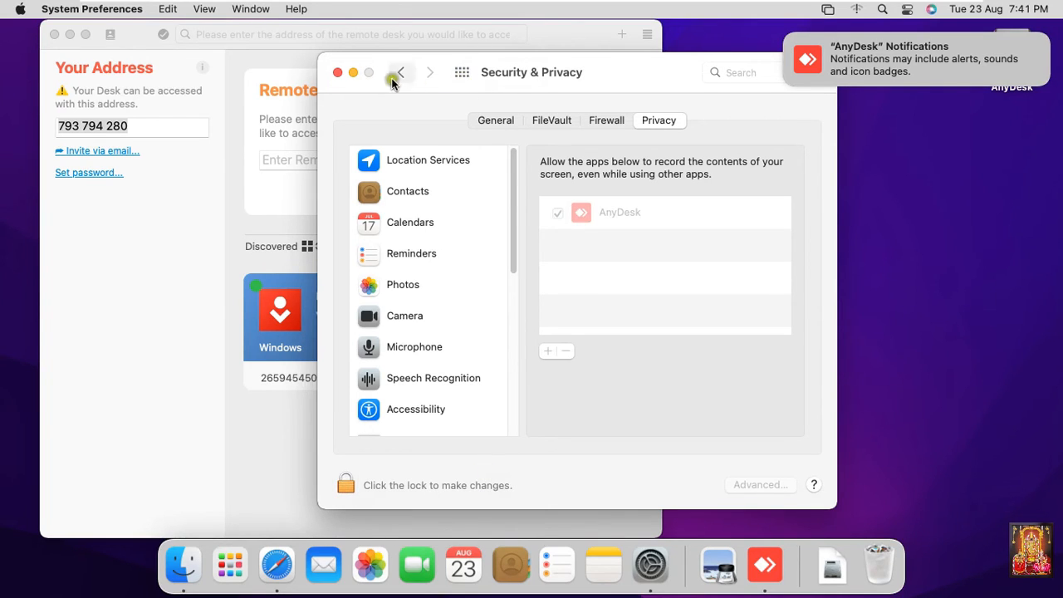
Close System Preferences and enter a first unattended-access password attempt in AnyDesk.
{"action": "left_click", "coordinate": [337, 73]}
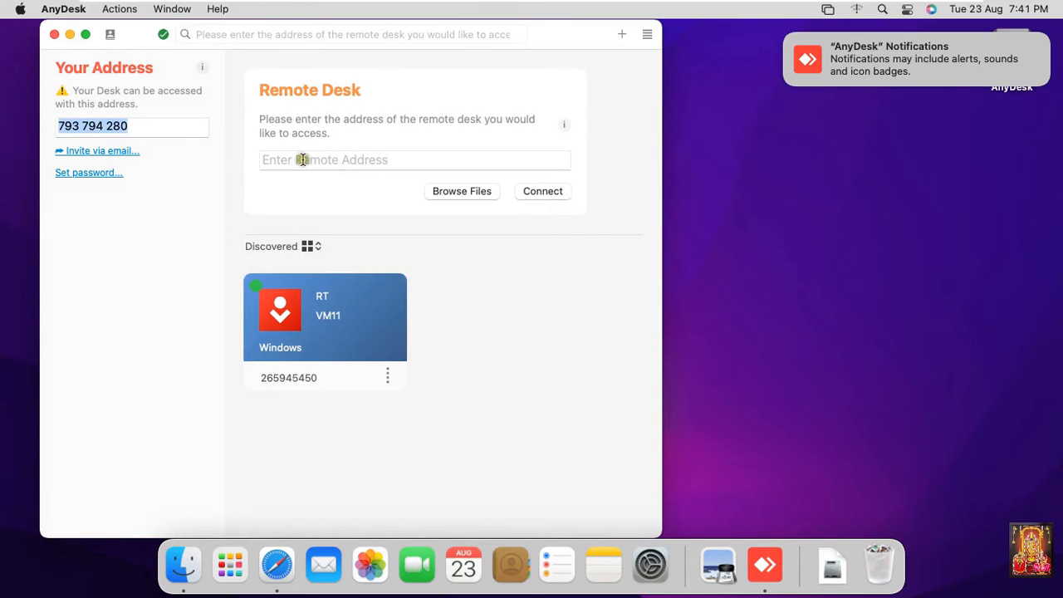
{"action": "left_click", "coordinate": [80, 175]}
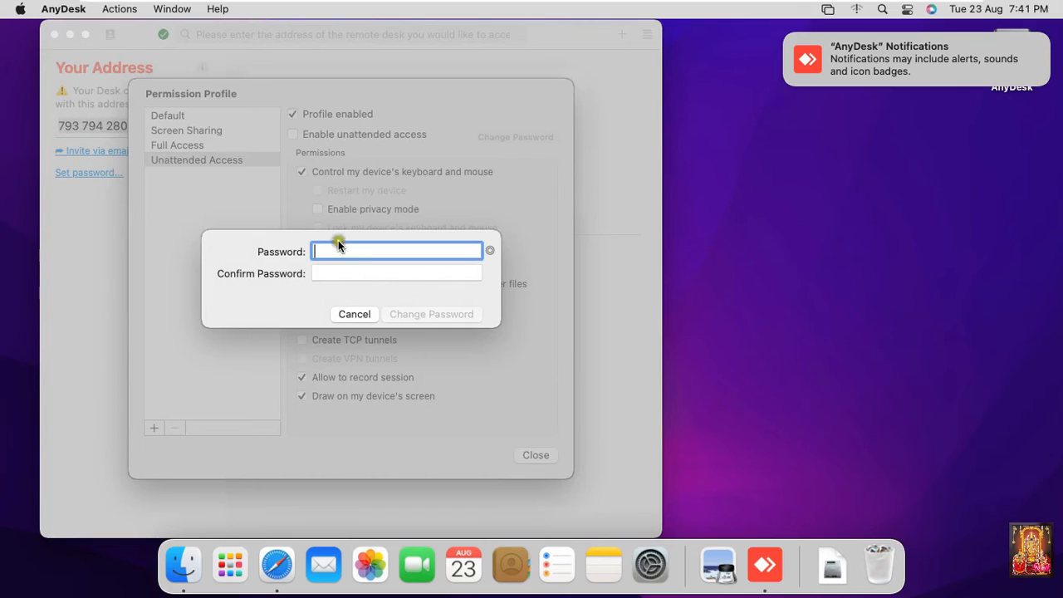
{"action": "type", "text": "123456"}
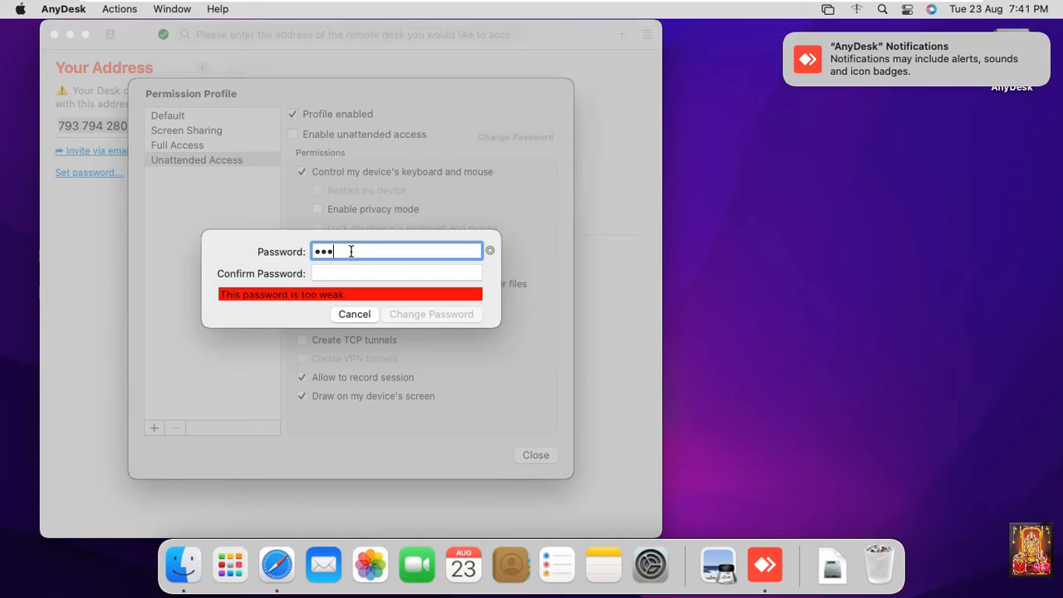
{"action": "key", "text": "Tab"}
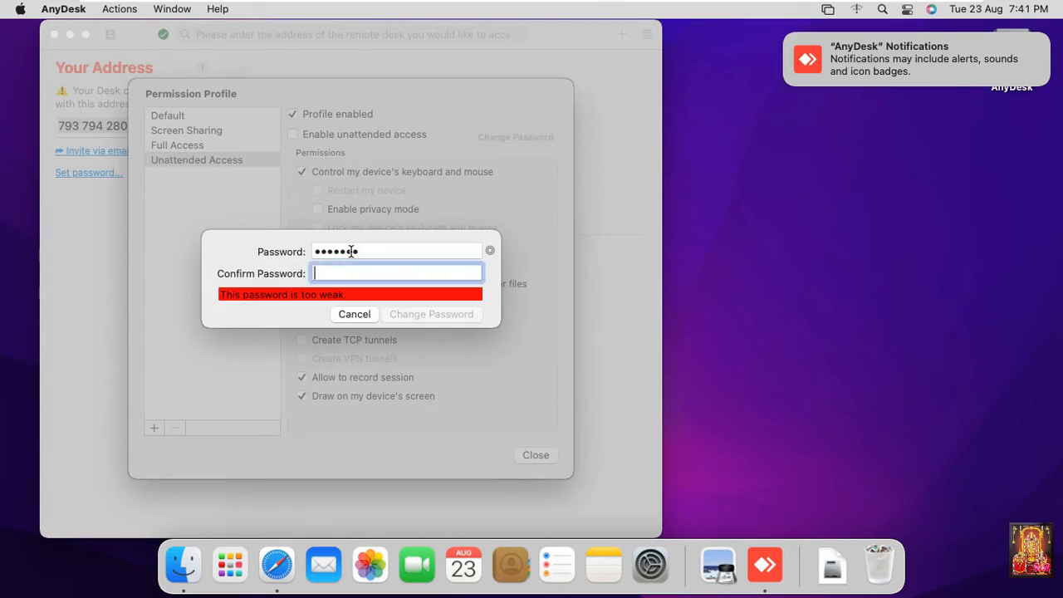
{"action": "type", "text": "1234567"}
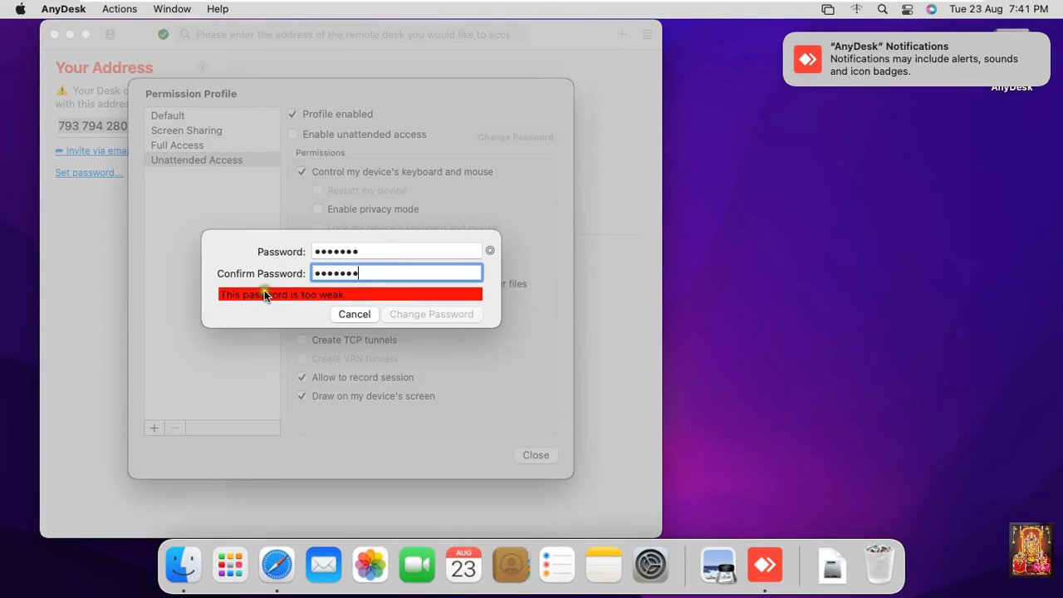
Replace the too-weak password with a stronger one, confirm it, save, and close Permission Profile.
{"action": "left_click_drag", "start_coordinate": [357, 258], "coordinate": [285, 249]}
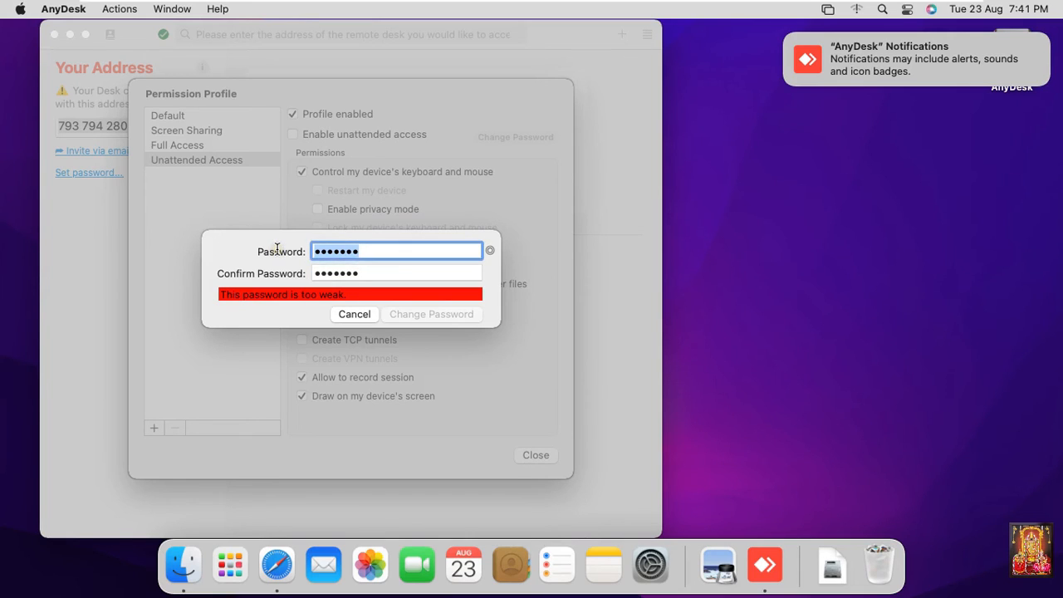
{"action": "key", "text": "BackSpace"}
{"action": "type", "text": "•••••••••"}
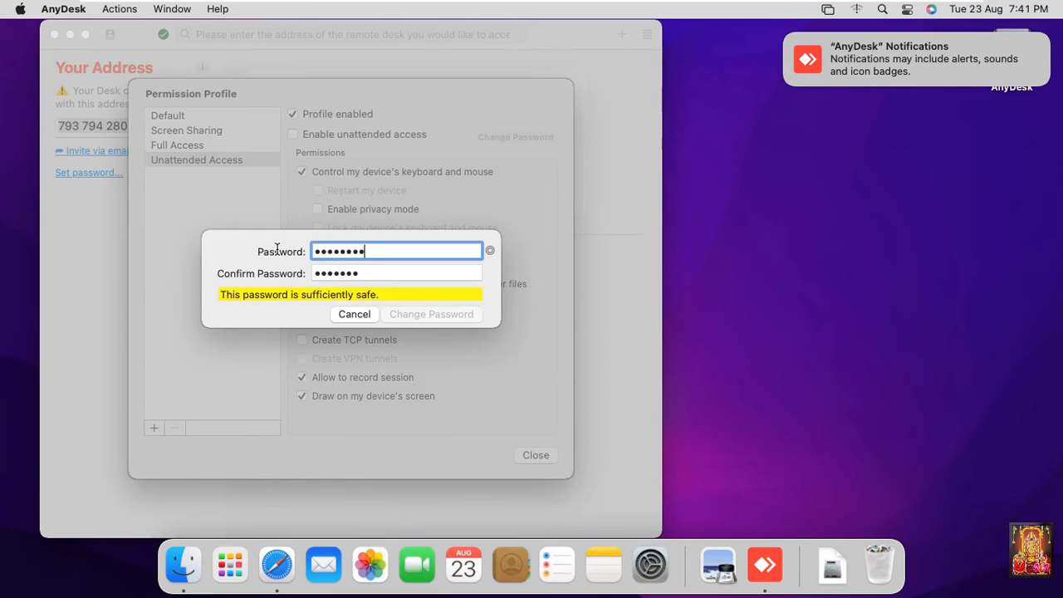
{"action": "key", "text": "Tab"}
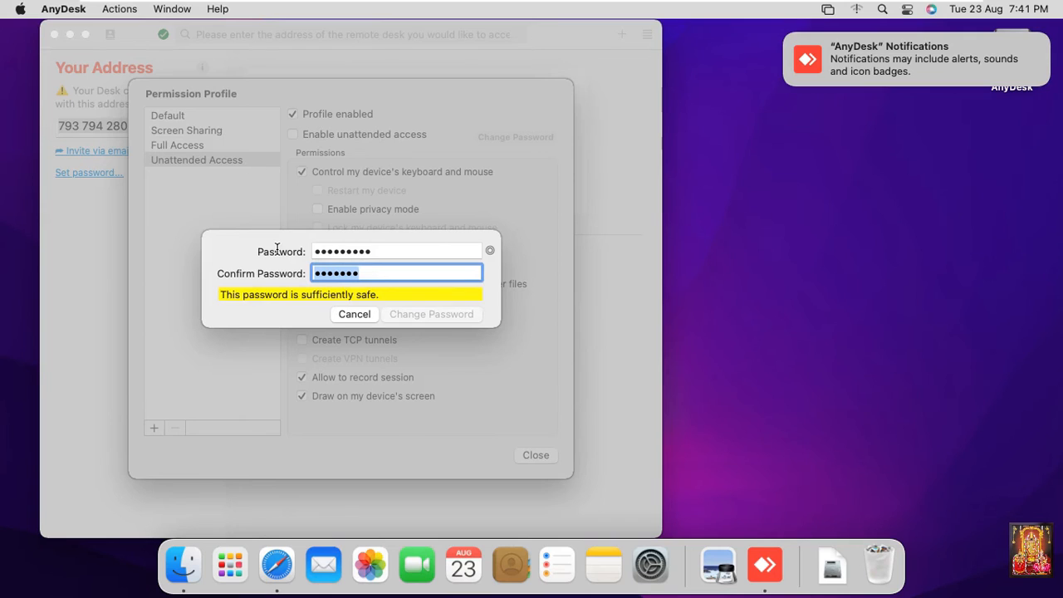
{"action": "key", "text": "BackSpace"}
{"action": "type", "text": "••••"}
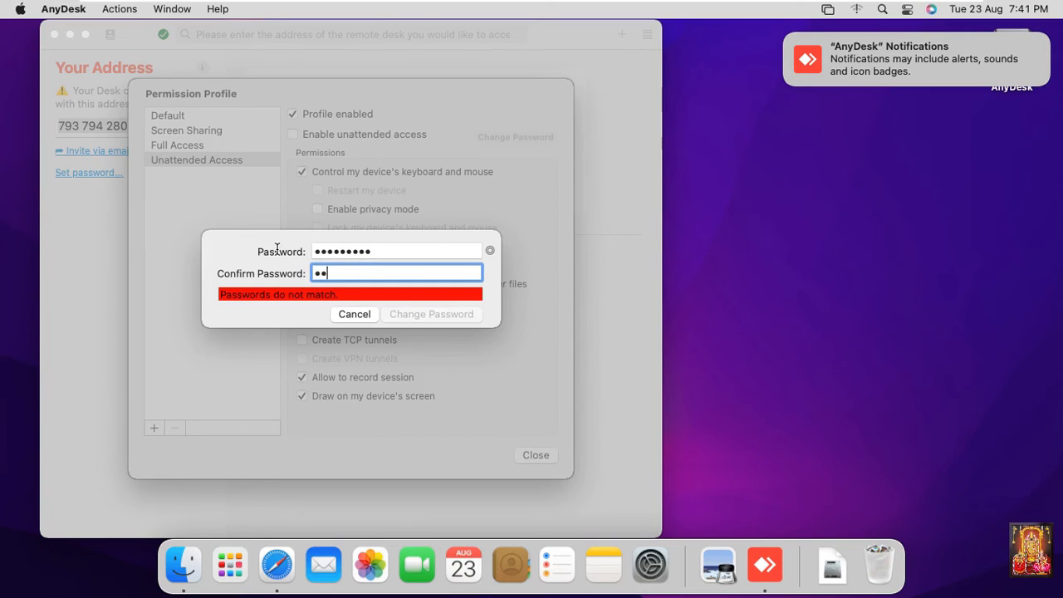
{"action": "type", "text": "•••••"}
{"action": "left_click", "coordinate": [390, 315]}
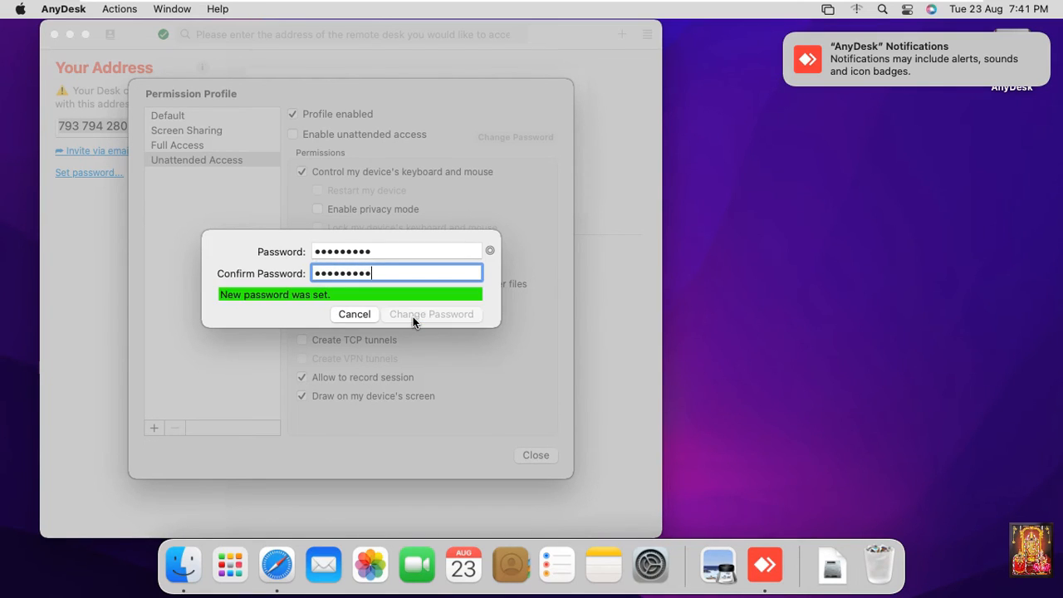
{"action": "left_click", "coordinate": [423, 343]}
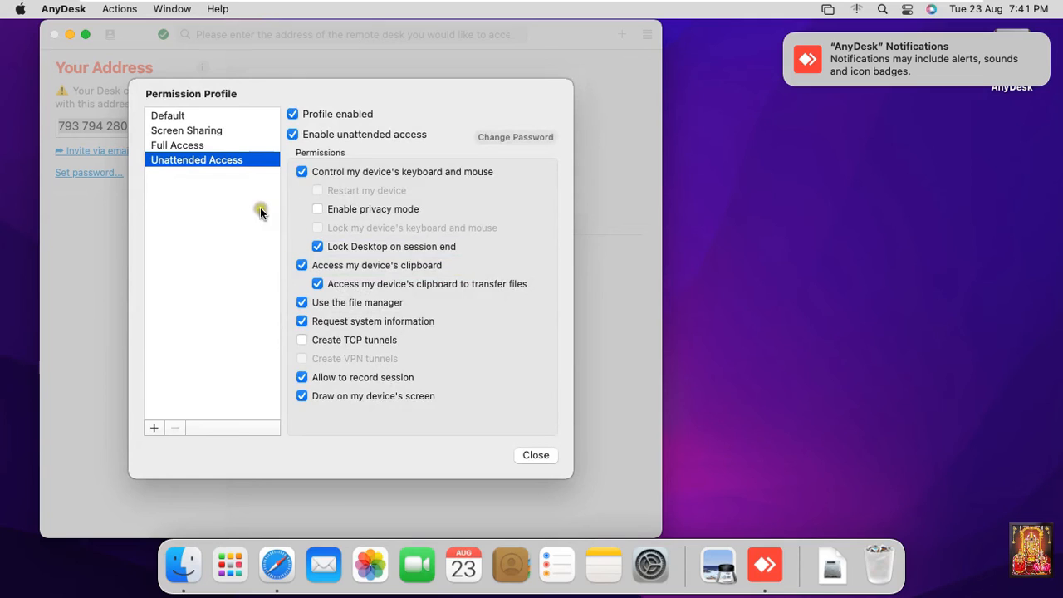
{"action": "left_click", "coordinate": [535, 455]}
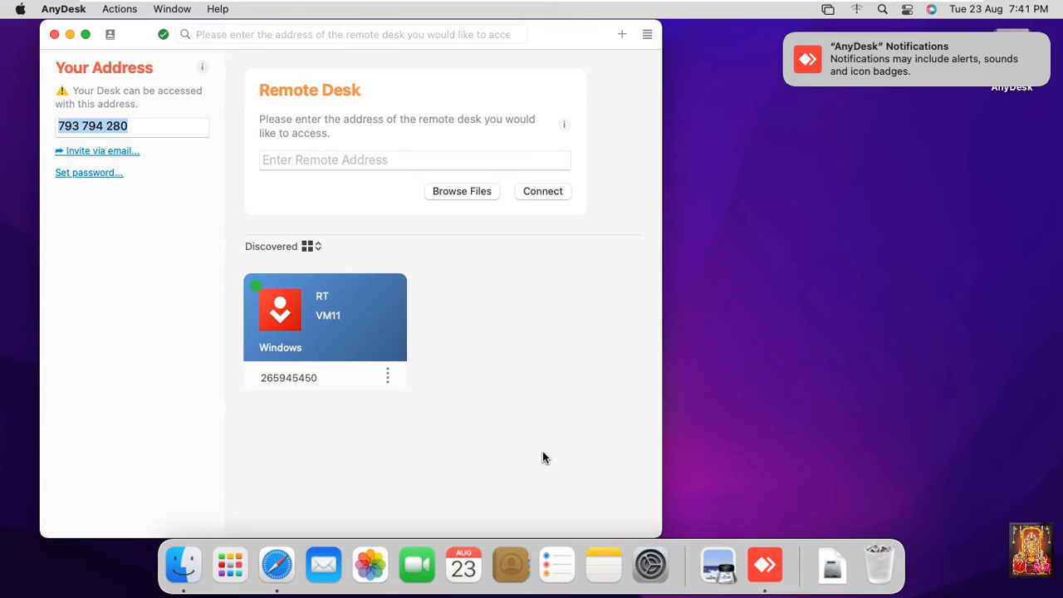
On the Windows 11 VM, install the AnyDesk printer driver and close the Welcome tab.
{"action": "mouse_move", "coordinate": [690, 7]}
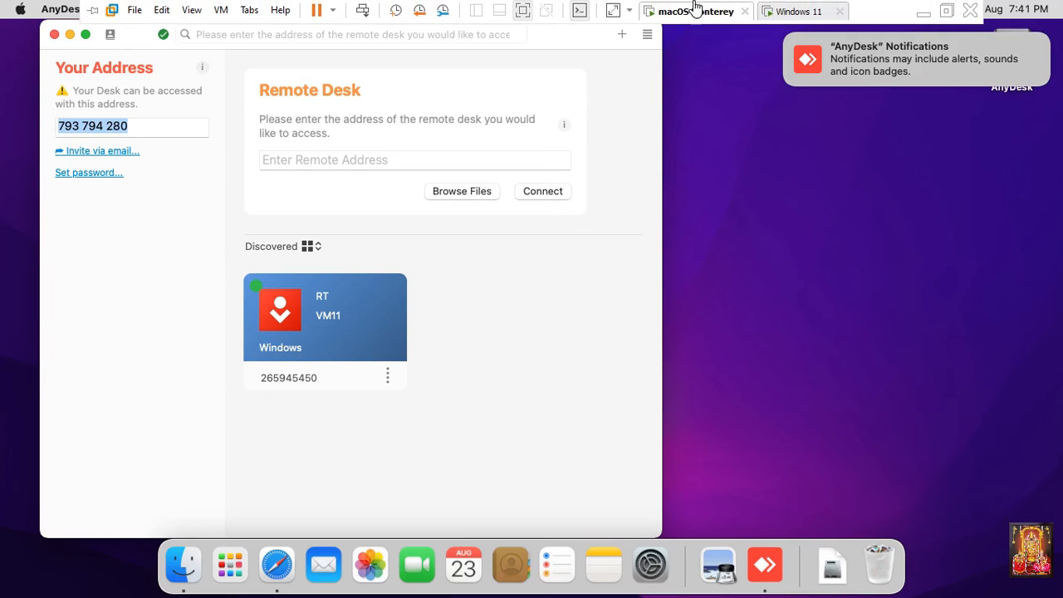
{"action": "left_click", "coordinate": [788, 13]}
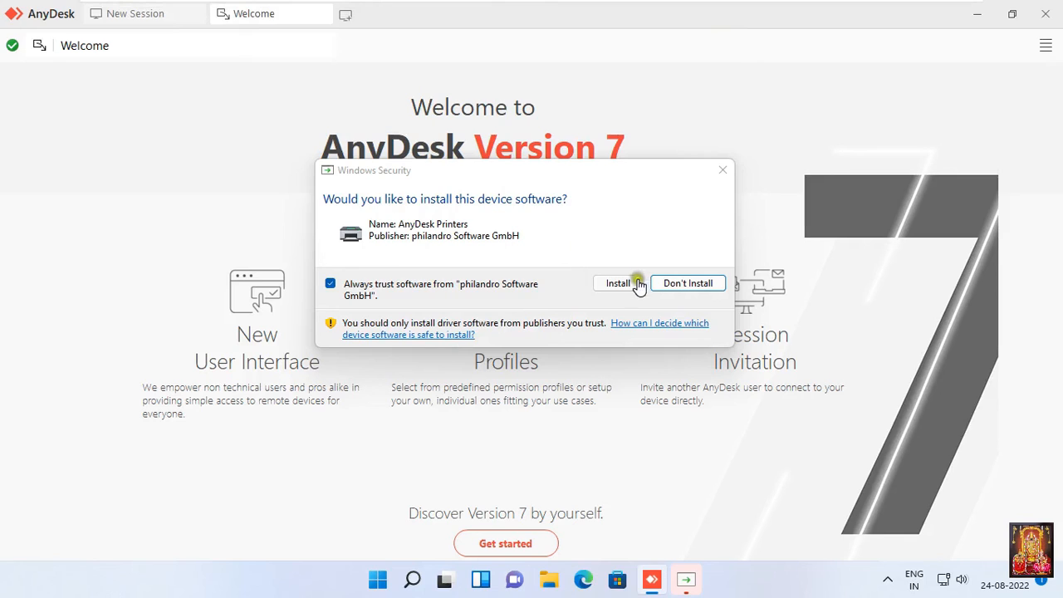
{"action": "left_click", "coordinate": [616, 285]}
{"action": "left_click", "coordinate": [561, 189]}
{"action": "left_click", "coordinate": [551, 171]}
{"action": "left_click", "coordinate": [599, 262]}
{"action": "left_click", "coordinate": [619, 284]}
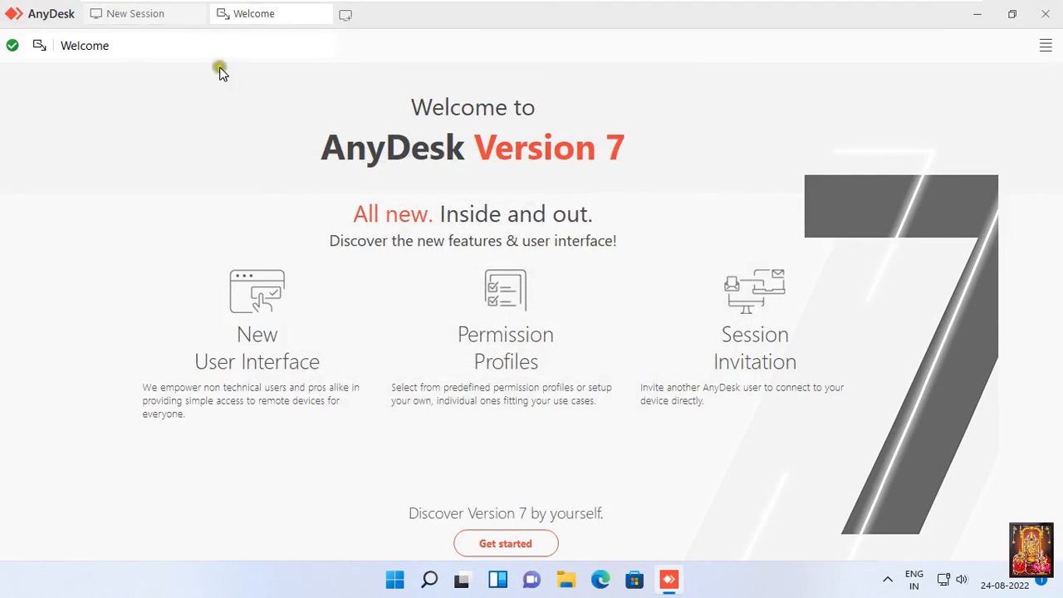
{"action": "left_click", "coordinate": [322, 14]}
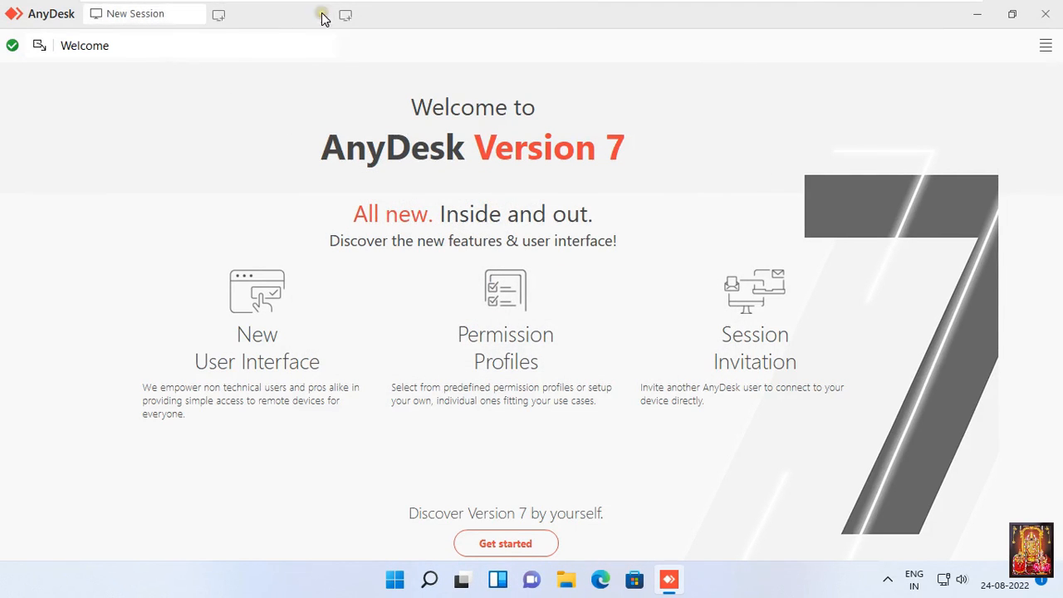
Start the remote address with '7' so the Mac's desk is suggested, checking the Mac's address.
{"action": "left_click", "coordinate": [177, 52]}
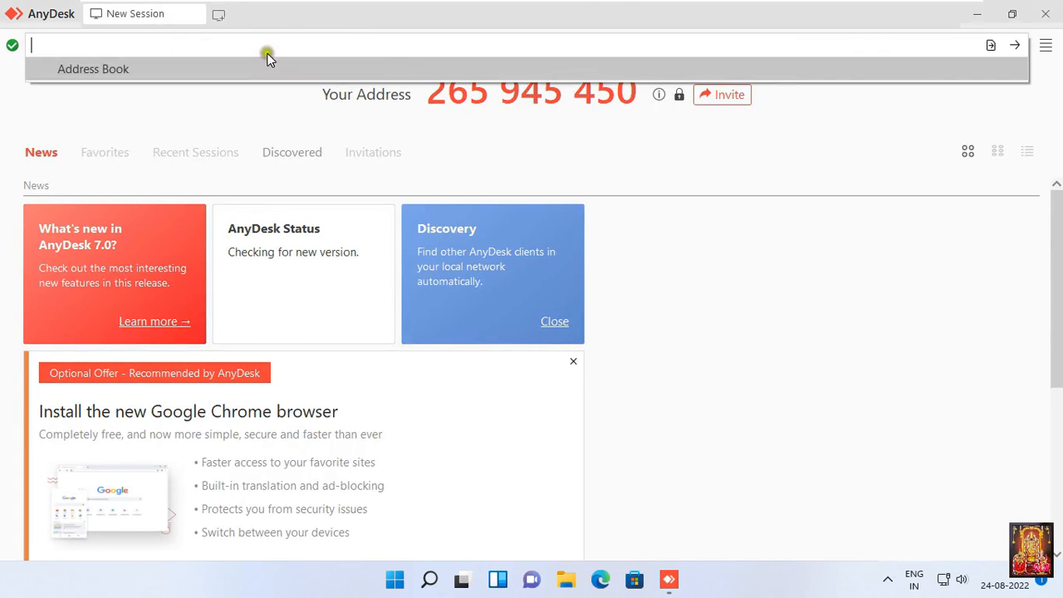
{"action": "left_click", "coordinate": [704, 13]}
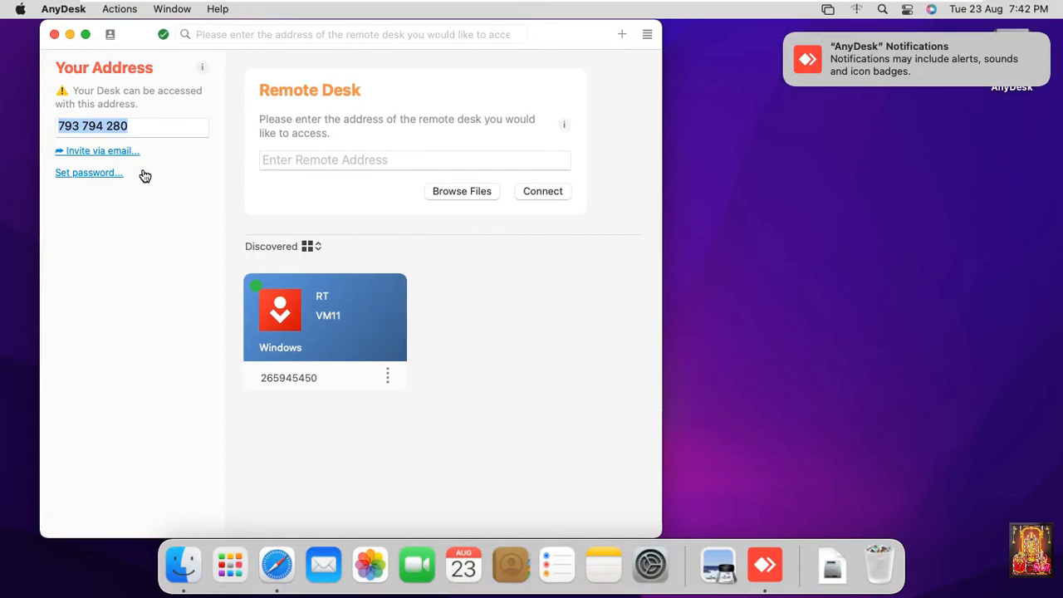
{"action": "mouse_move", "coordinate": [836, 9]}
{"action": "left_click", "coordinate": [799, 13]}
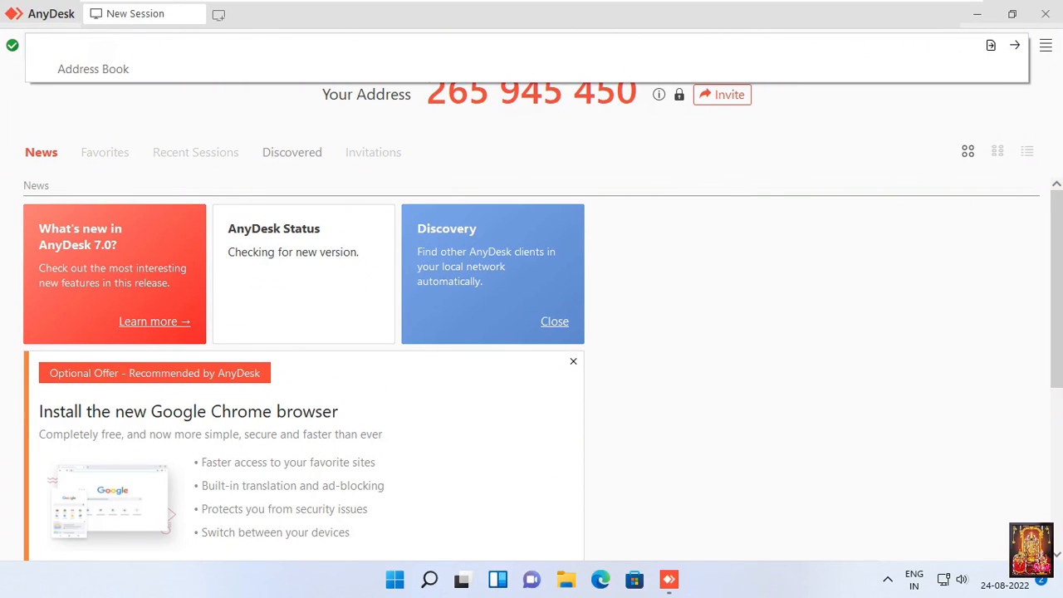
{"action": "type", "text": "7"}
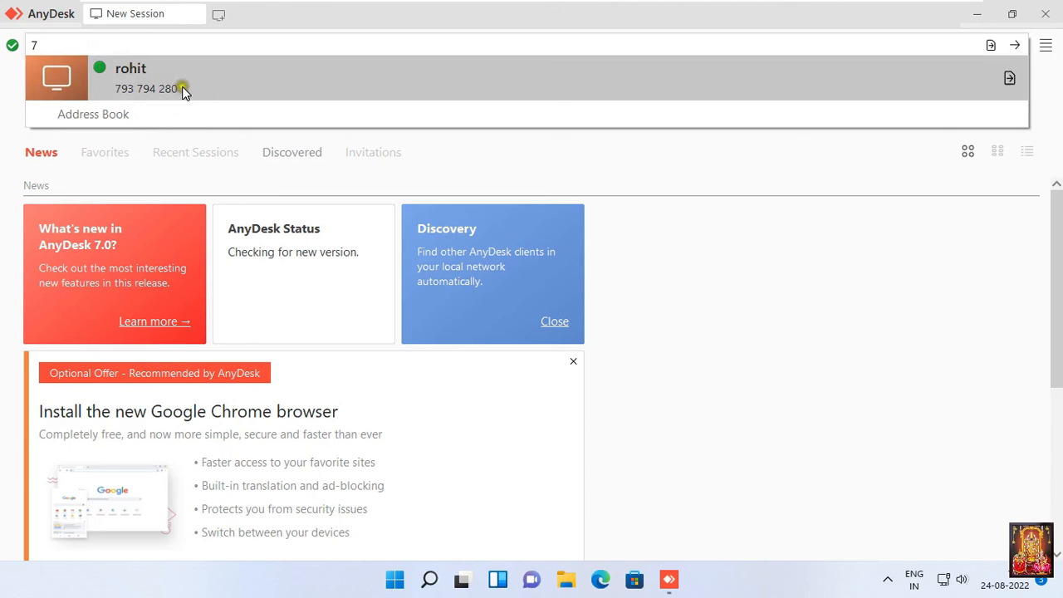
{"action": "mouse_move", "coordinate": [562, 2]}
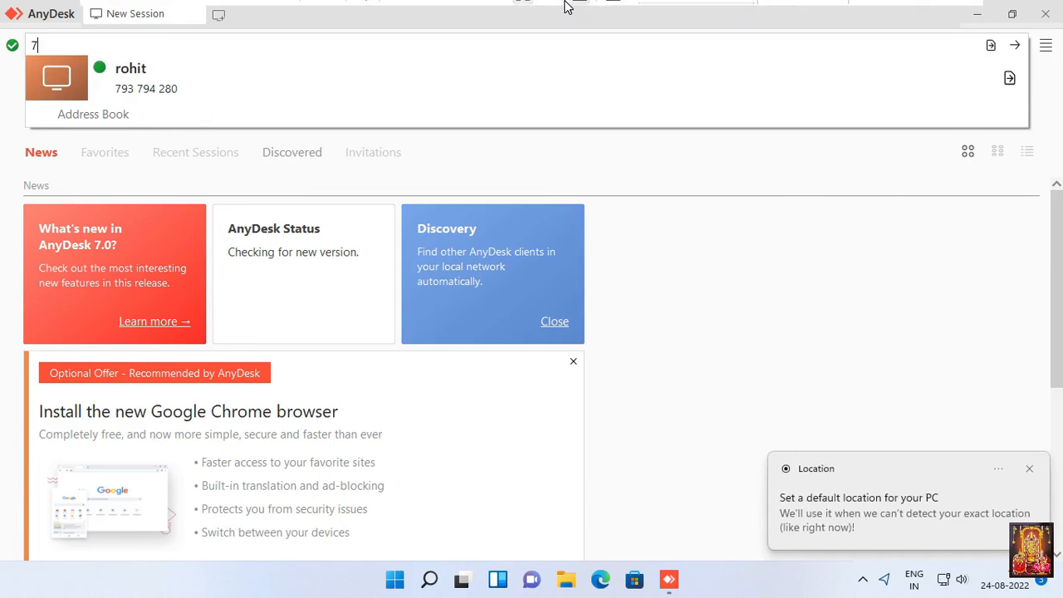
{"action": "left_click", "coordinate": [662, 14]}
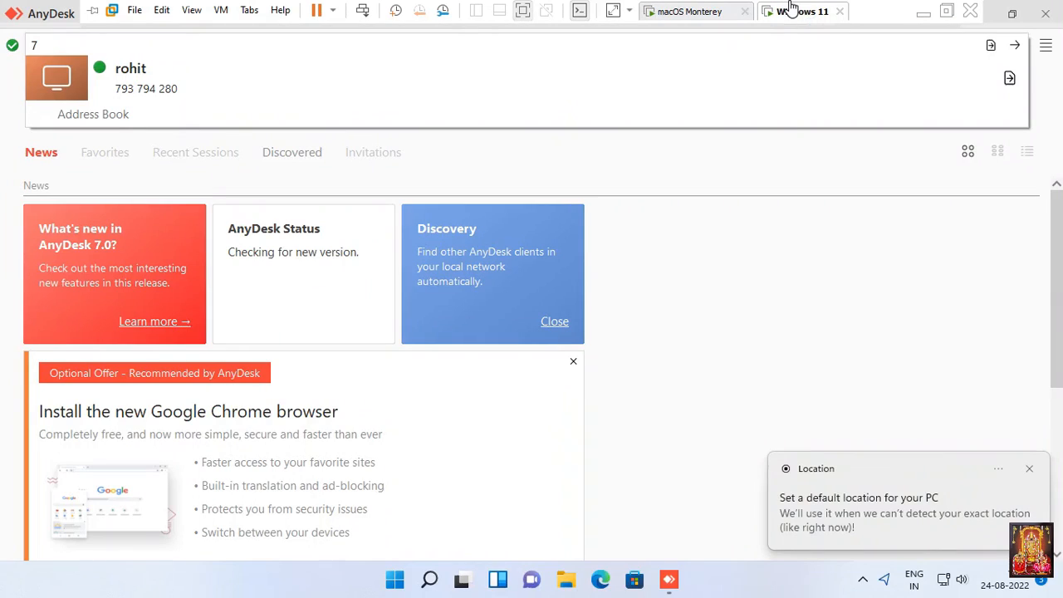
{"action": "left_click", "coordinate": [790, 11]}
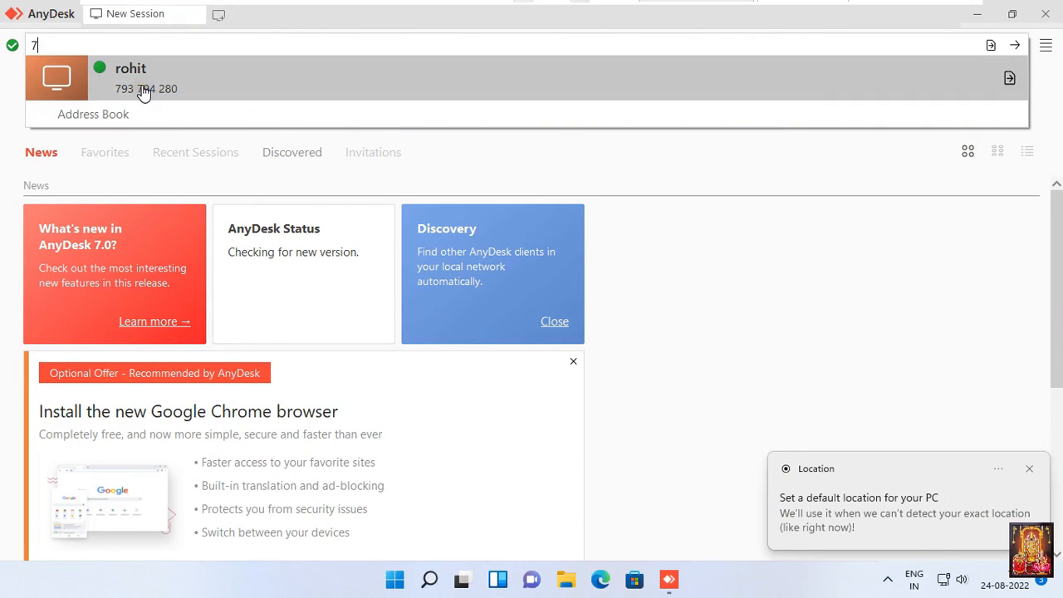
Clear the partial address, enter the Mac's unattended password, enable automatic login, and connect.
{"action": "key", "text": "BackSpace"}
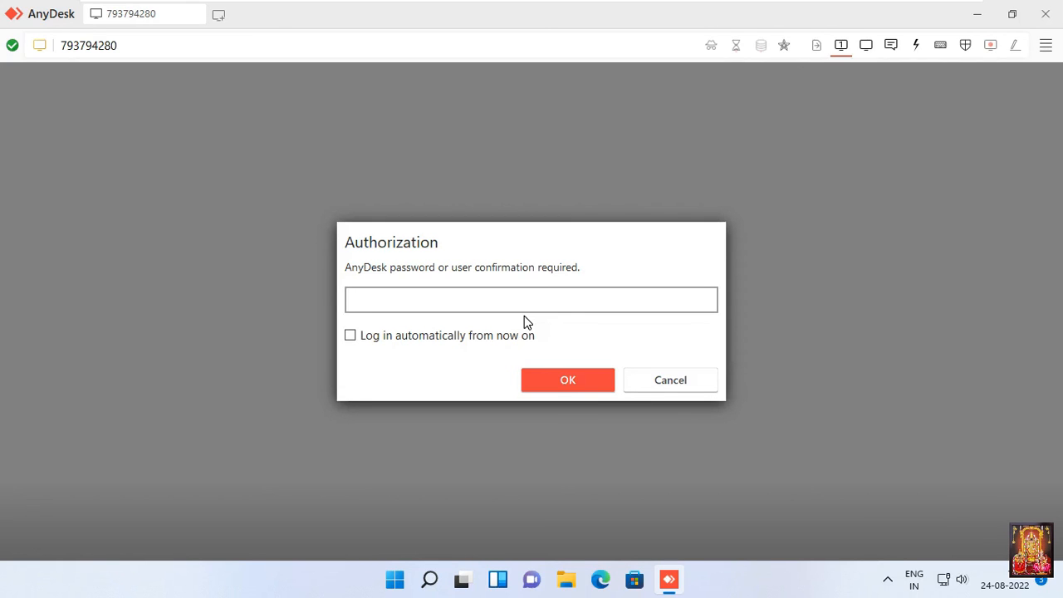
{"action": "type", "text": "•••••••••"}
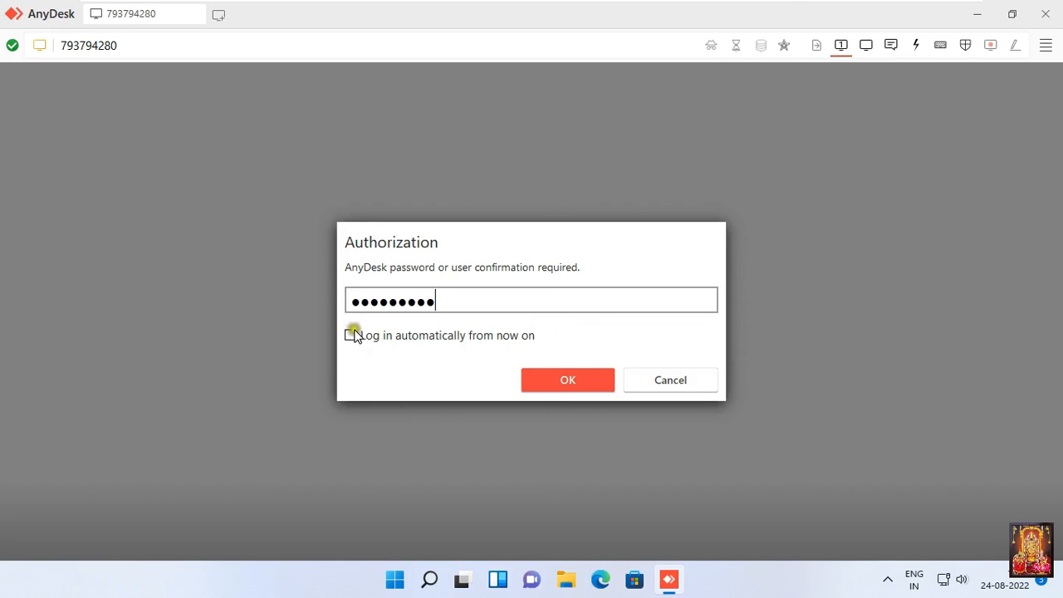
{"action": "left_click", "coordinate": [351, 335]}
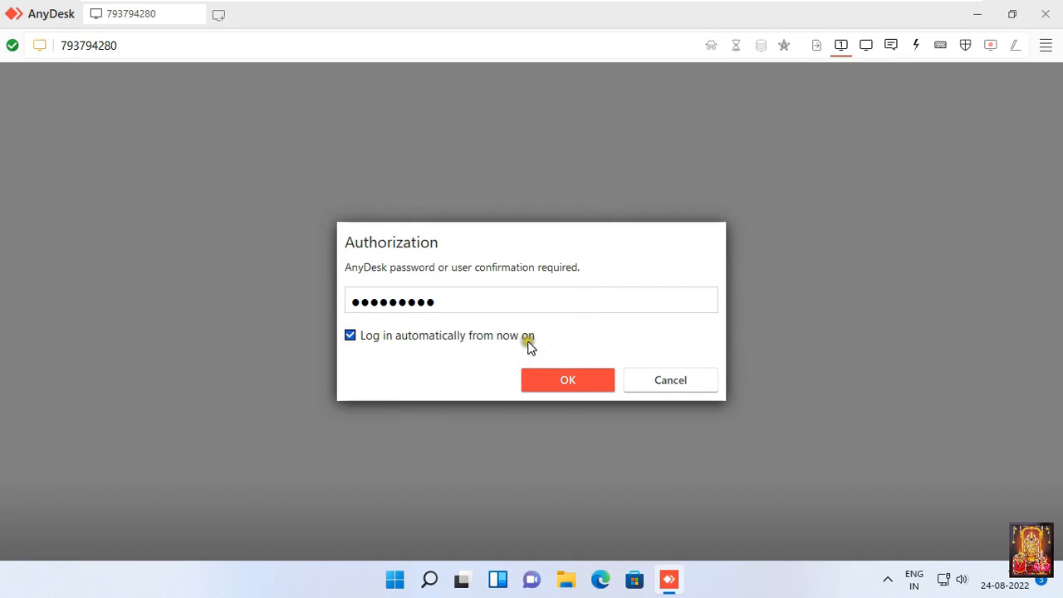
{"action": "left_click", "coordinate": [576, 381]}
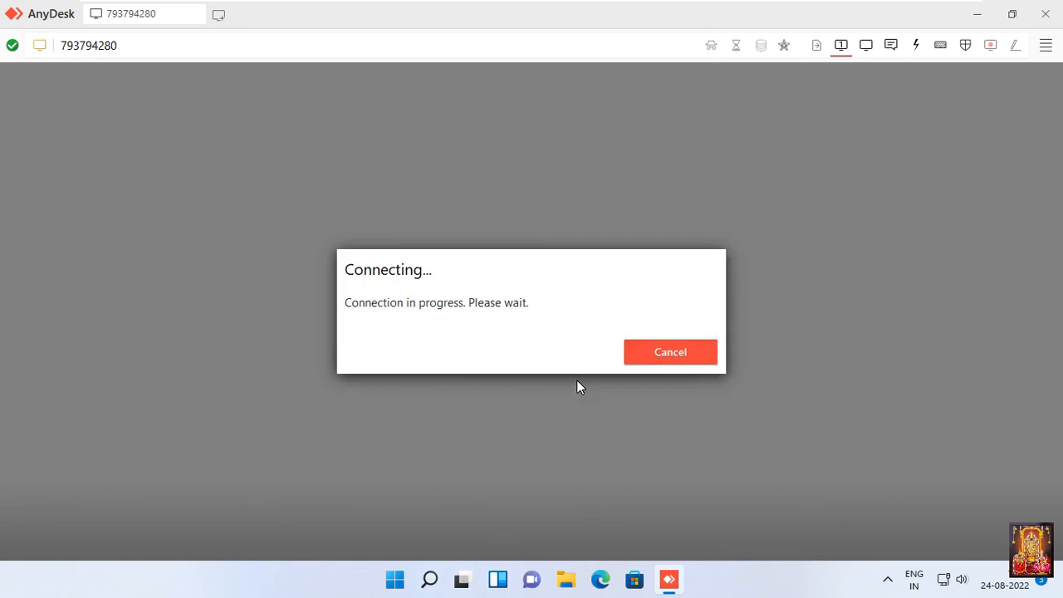